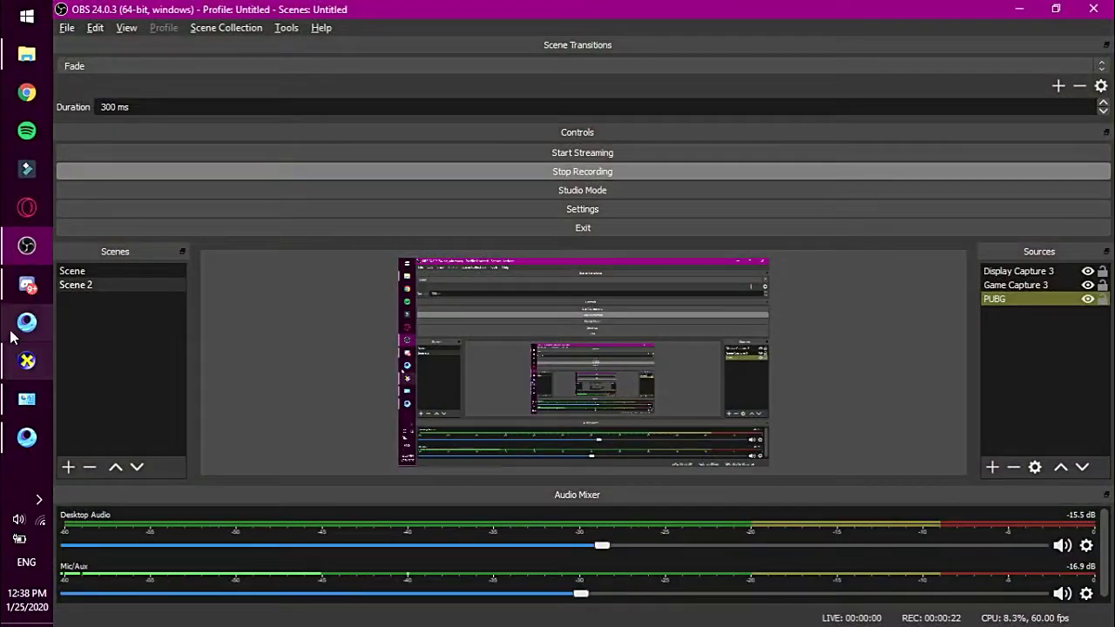
left_click(27, 437)
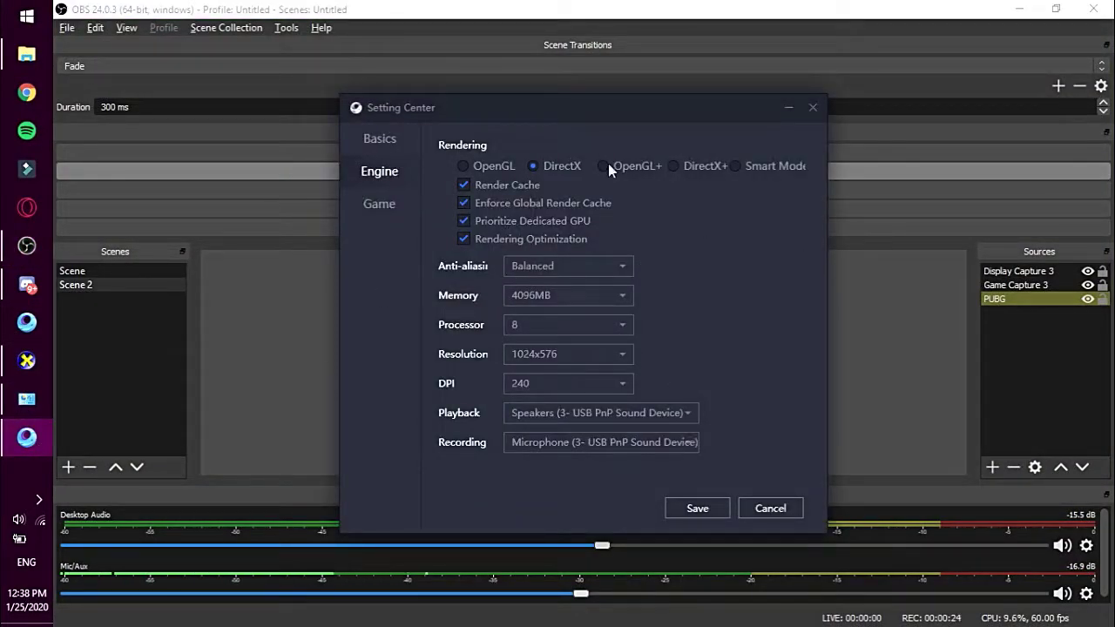
left_click(1056, 9)
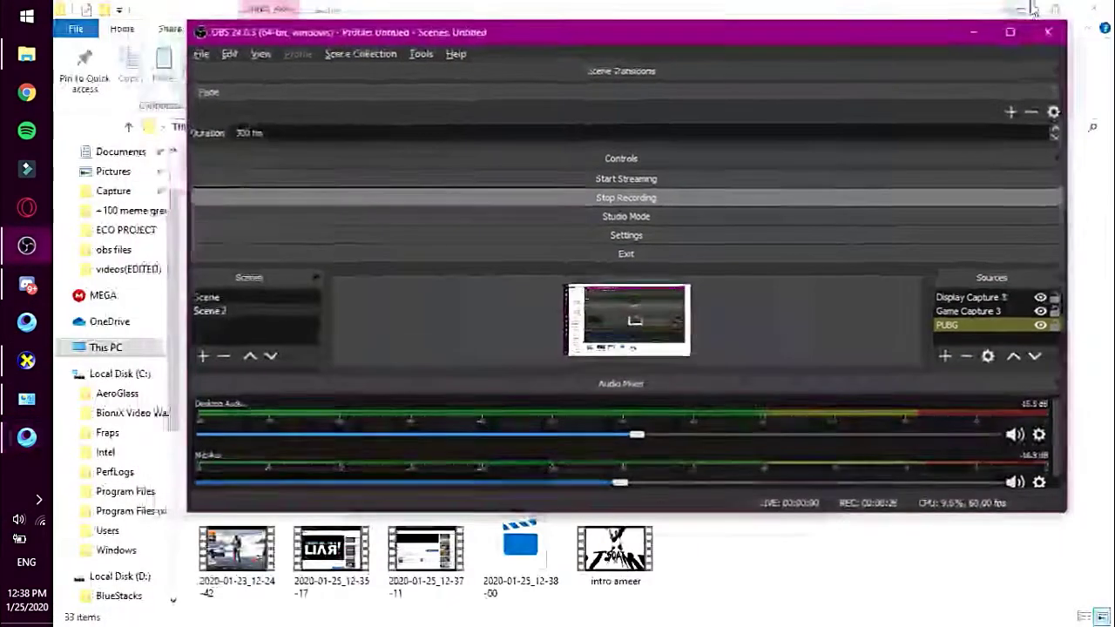
left_click(1026, 11)
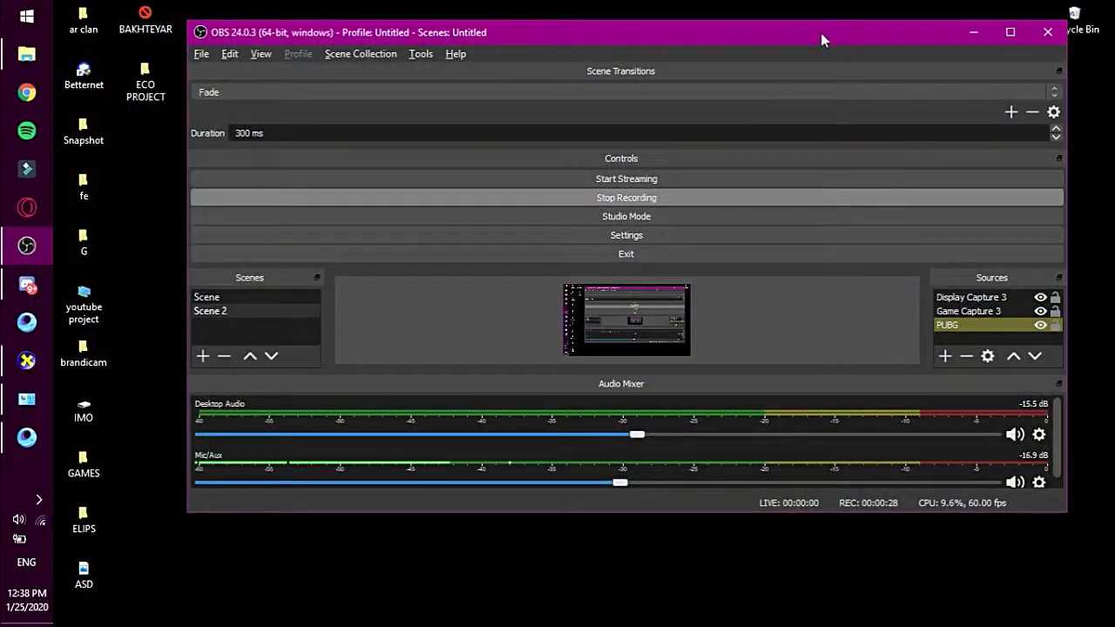
double_click(820, 38)
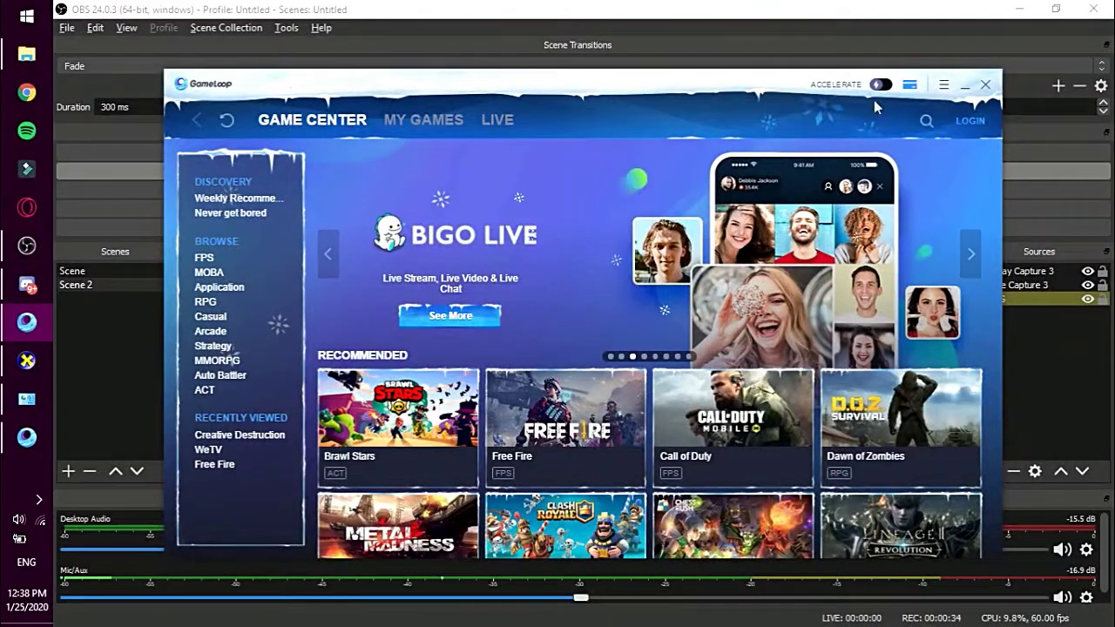
Step: Search the GameLoop game center for "pubg" and open the PUBG MOBILE page
left_click(926, 122)
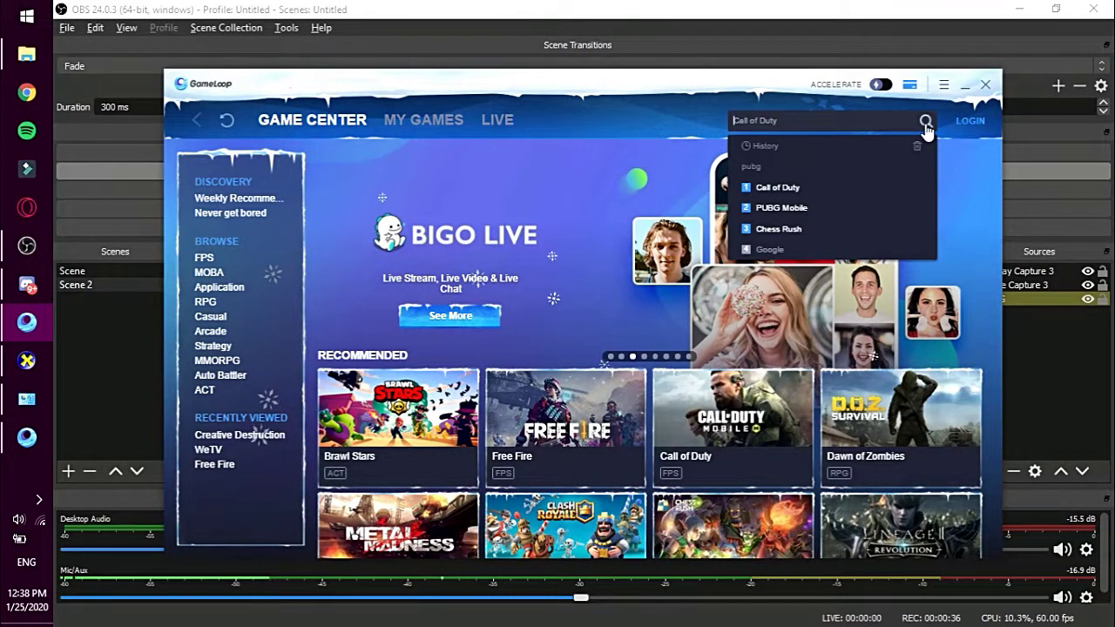
type("pubg")
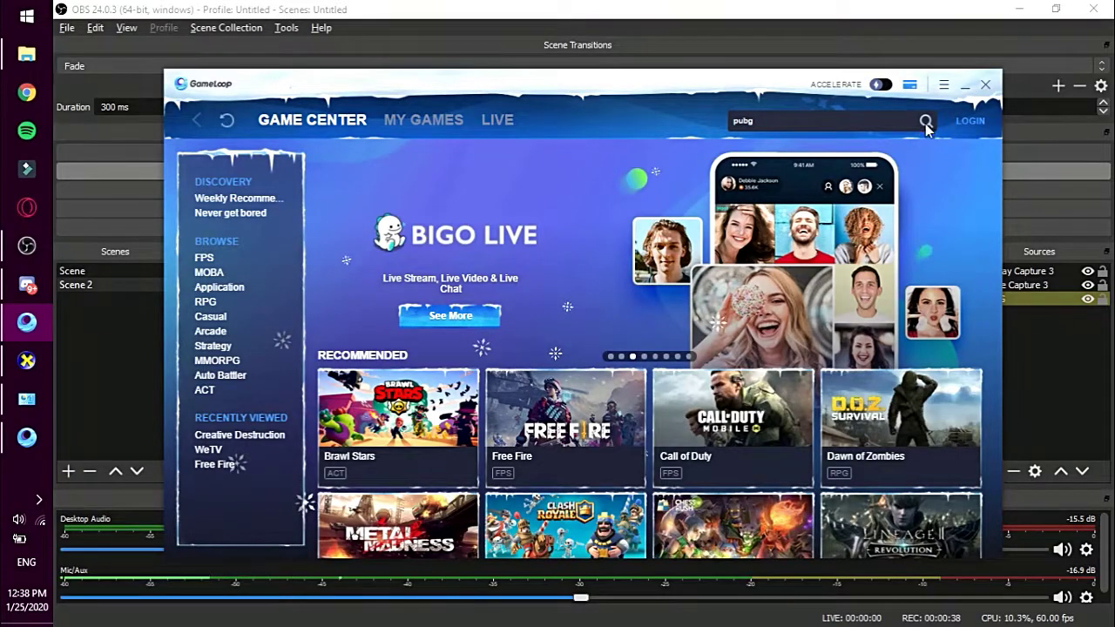
key("Return")
left_click_drag(683, 91, 683, 49)
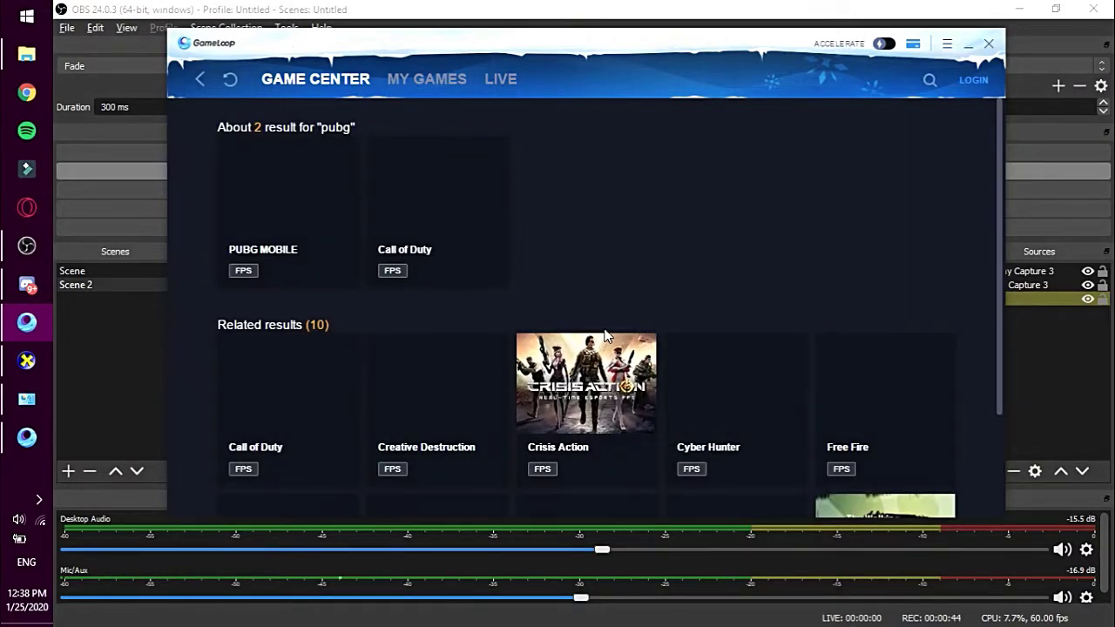
left_click(285, 225)
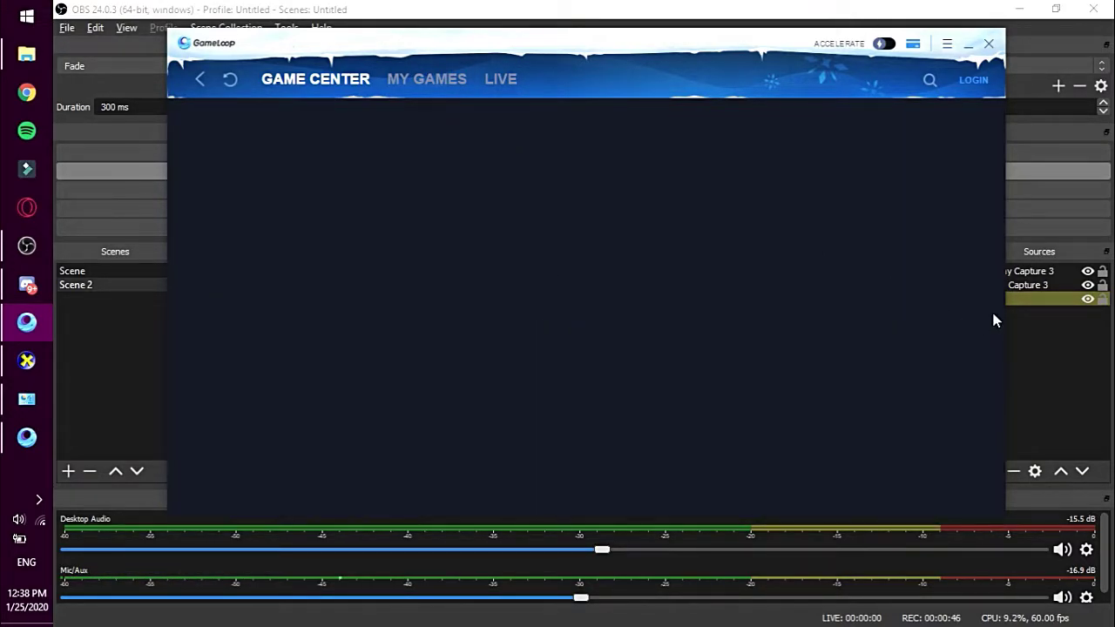
Step: Examine the minimum and recommended system requirements on the PUBG MOBILE page
scroll(898, 453, "down", 3)
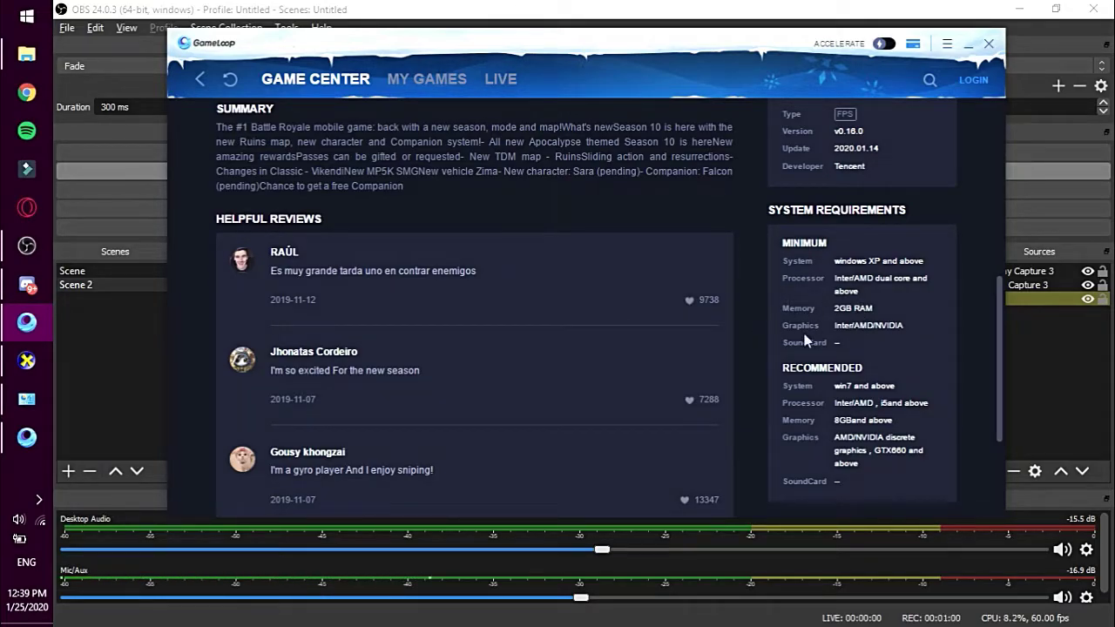
scroll(821, 341, "down", 3)
scroll(820, 315, "up", 8)
scroll(884, 380, "down", 8)
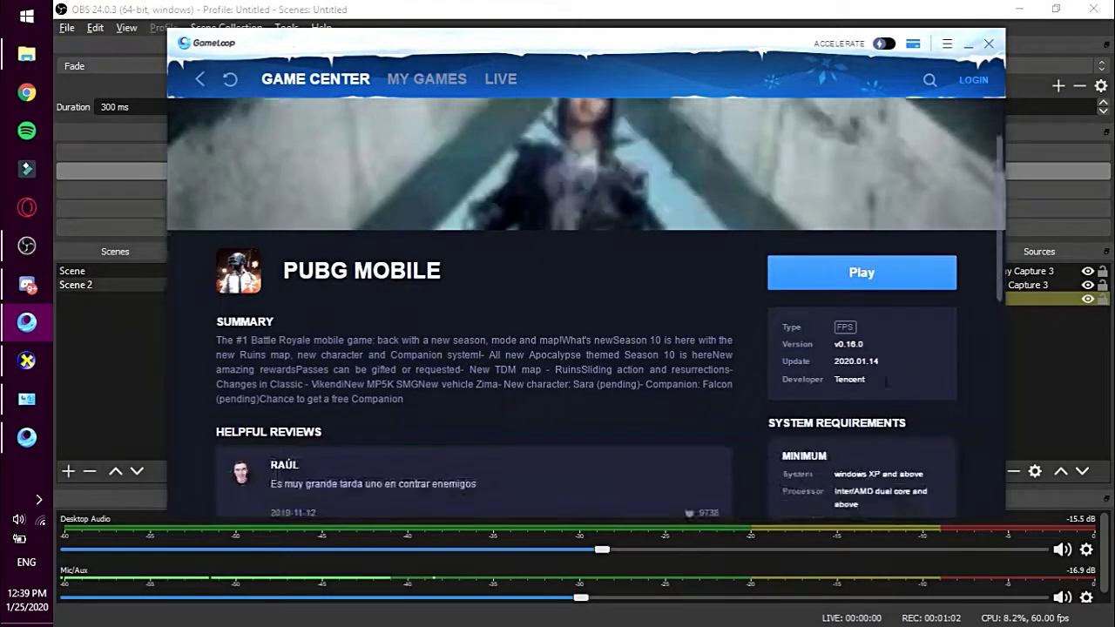
scroll(887, 312, "up", 4)
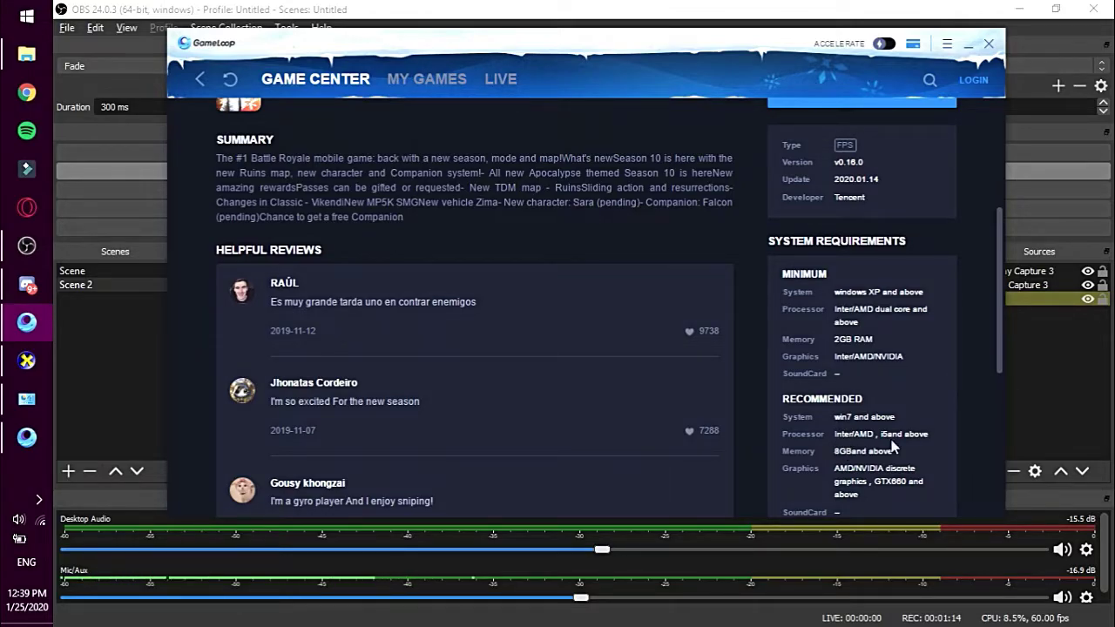
Step: Switch to Task Manager and check the computer's memory and CPU specifications, closing it when done
left_click(968, 43)
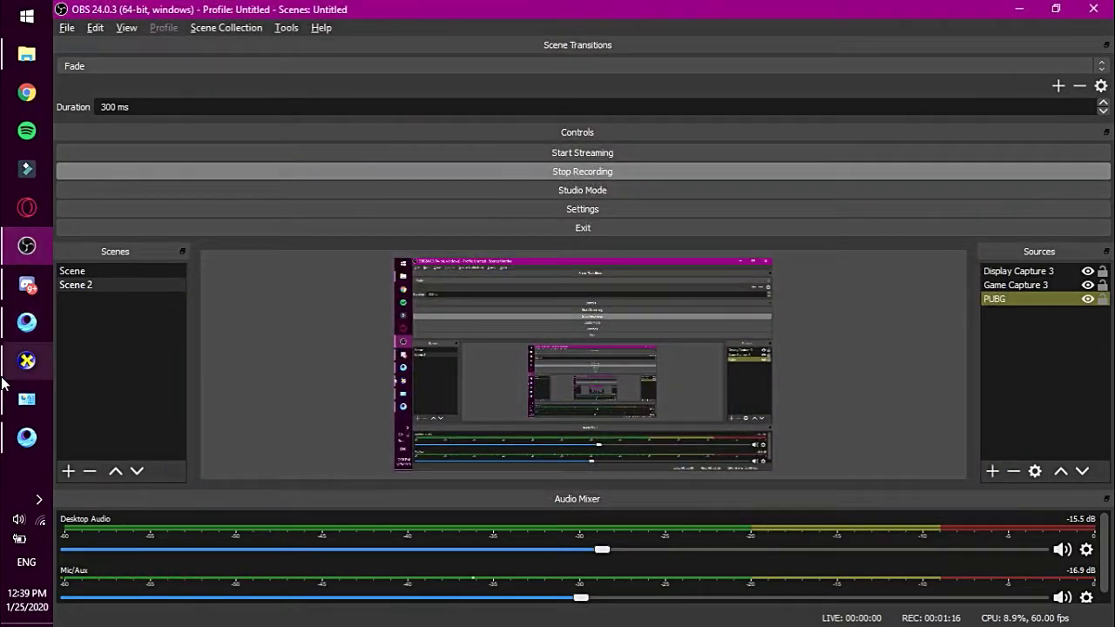
left_click(70, 388)
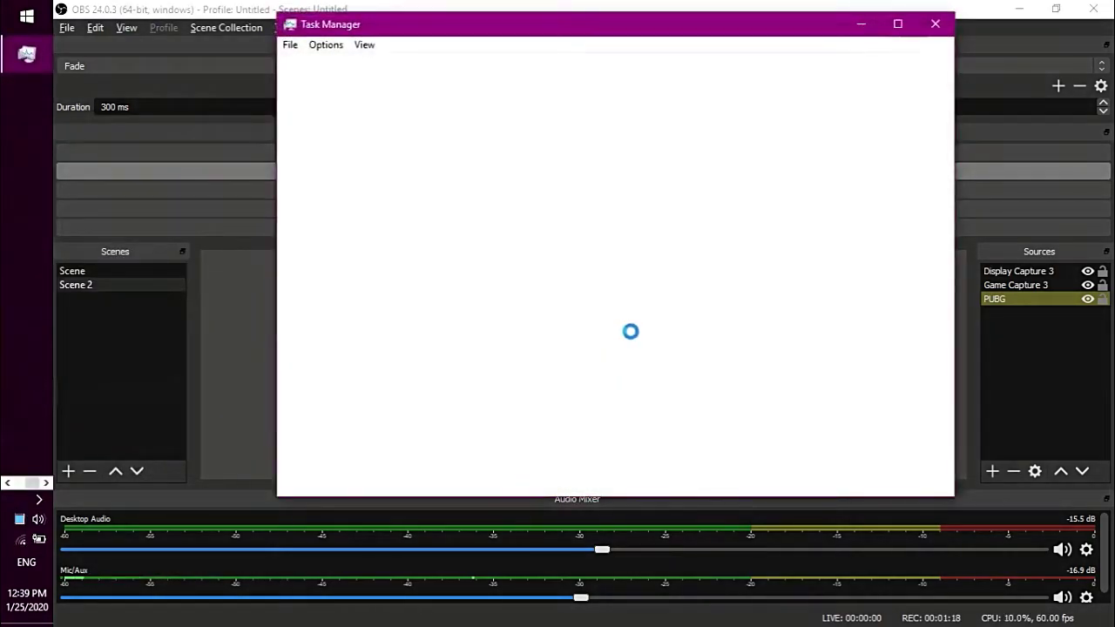
left_click(362, 65)
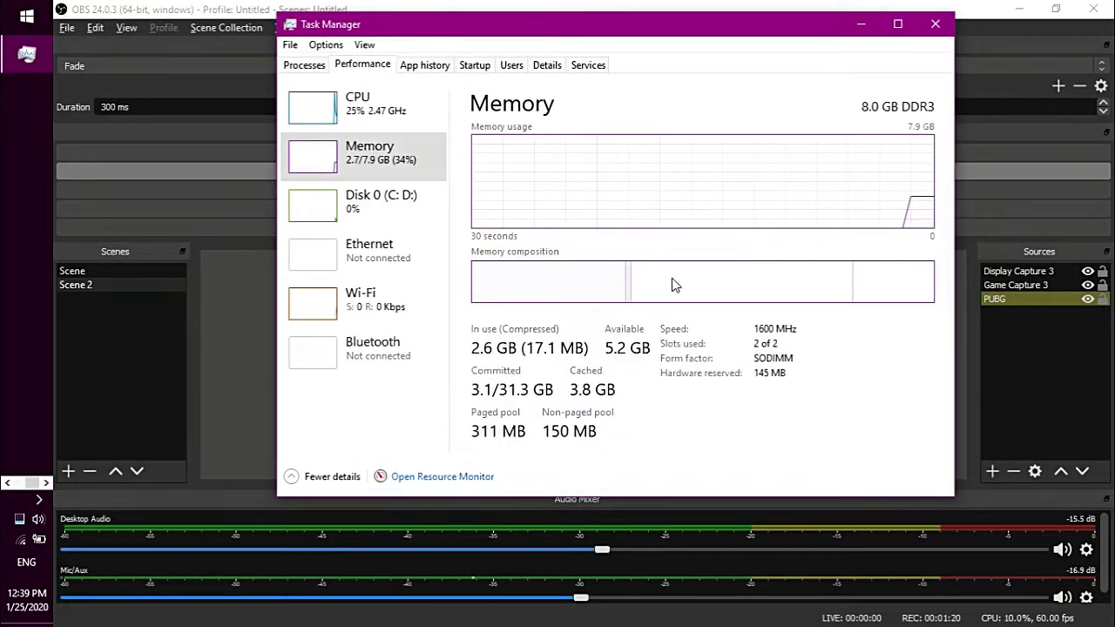
left_click(373, 115)
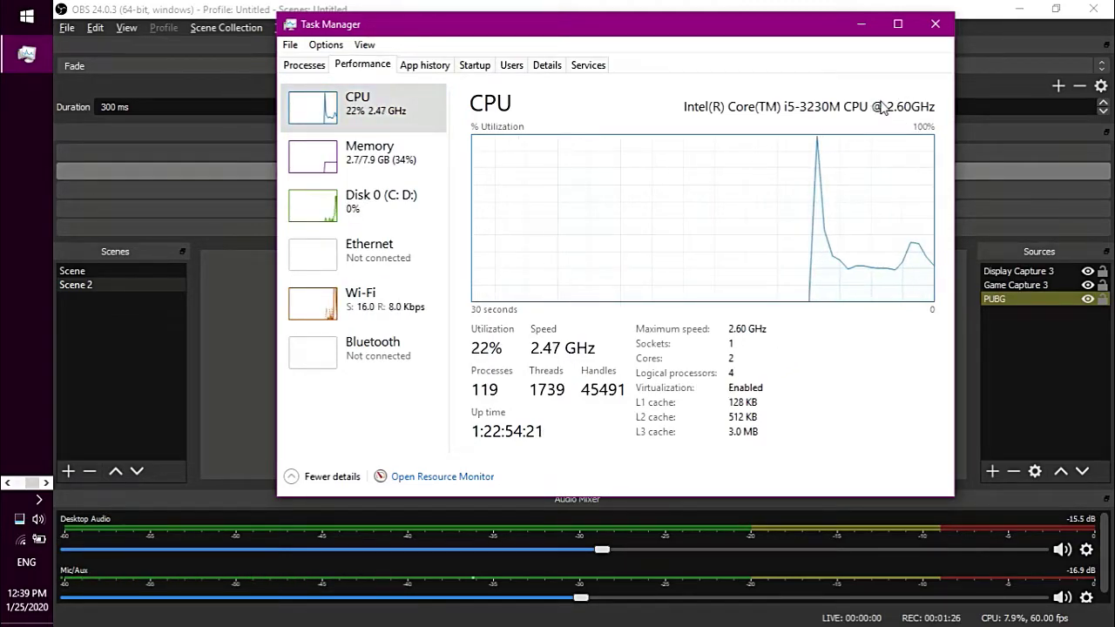
left_click(942, 30)
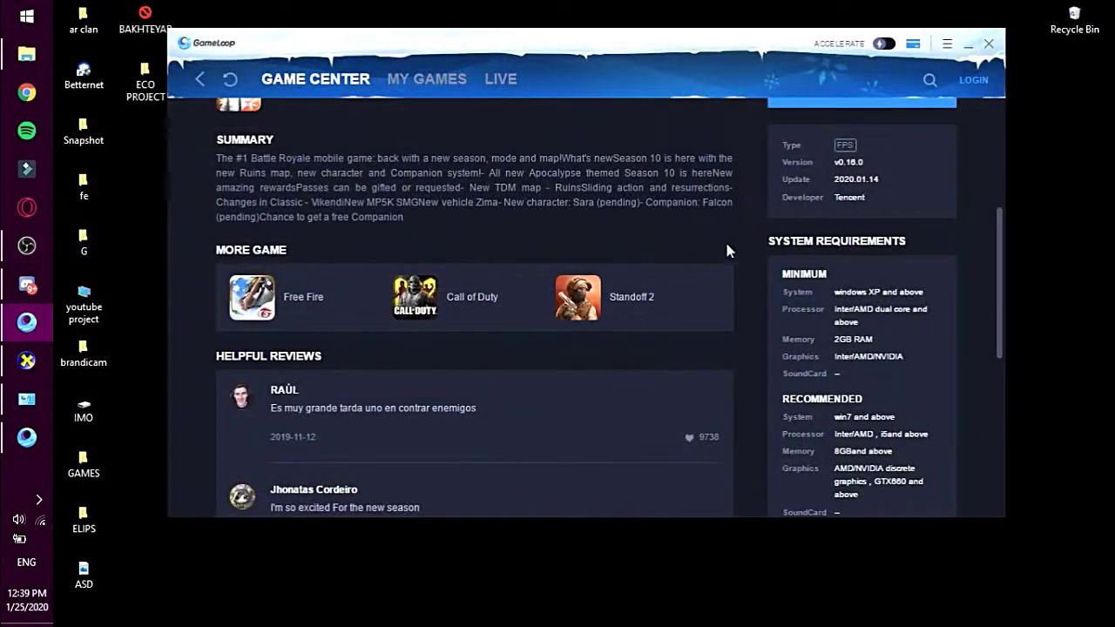
Step: Recheck the PUBG MOBILE system requirements in GameLoop and close the game center window
scroll(842, 358, "down", 5)
scroll(841, 363, "up", 5)
scroll(842, 398, "down", 5)
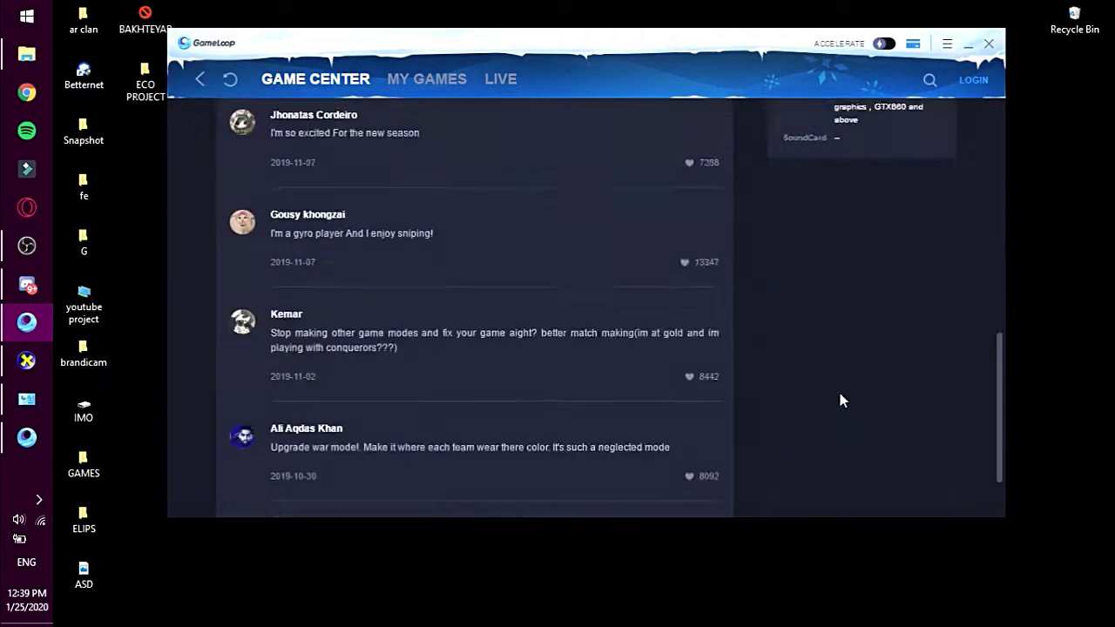
scroll(853, 380, "up", 5)
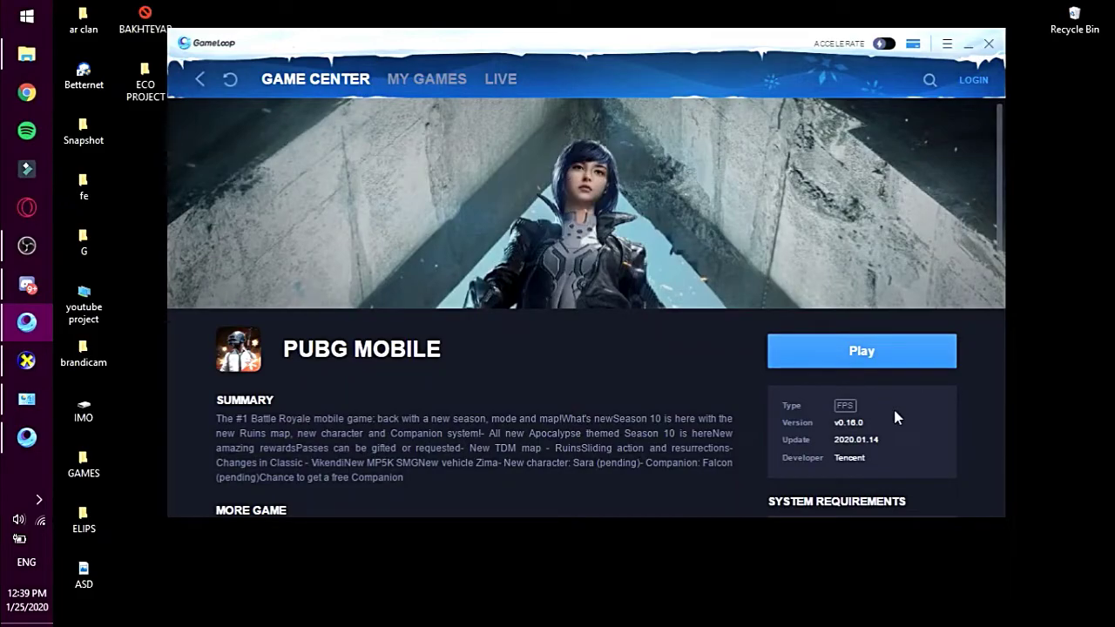
scroll(894, 410, "down", 5)
scroll(887, 384, "up", 4)
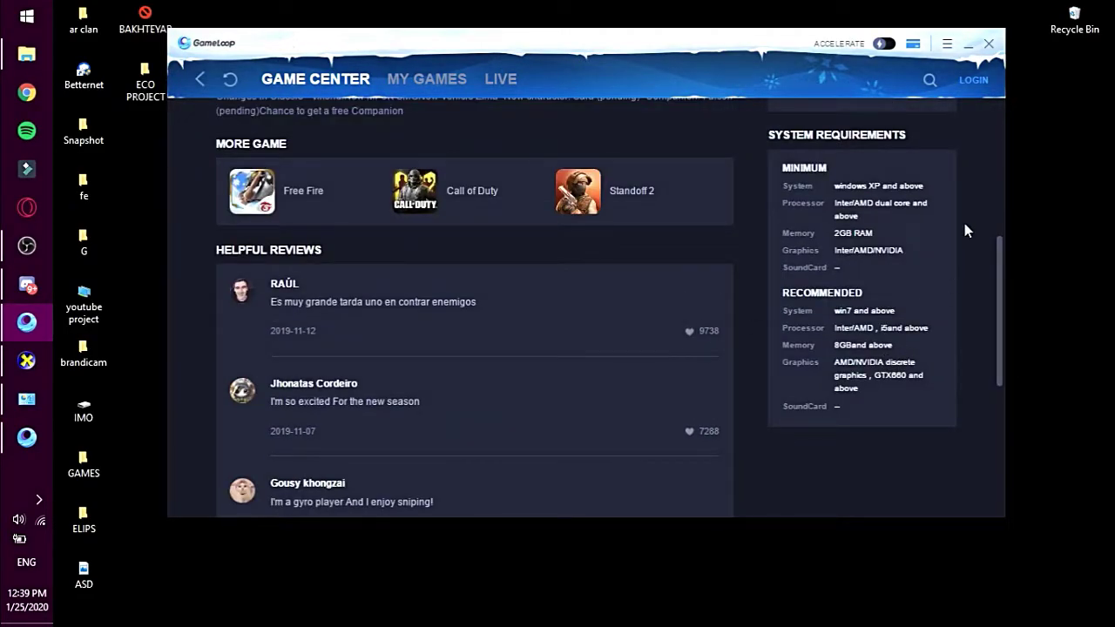
left_click(990, 44)
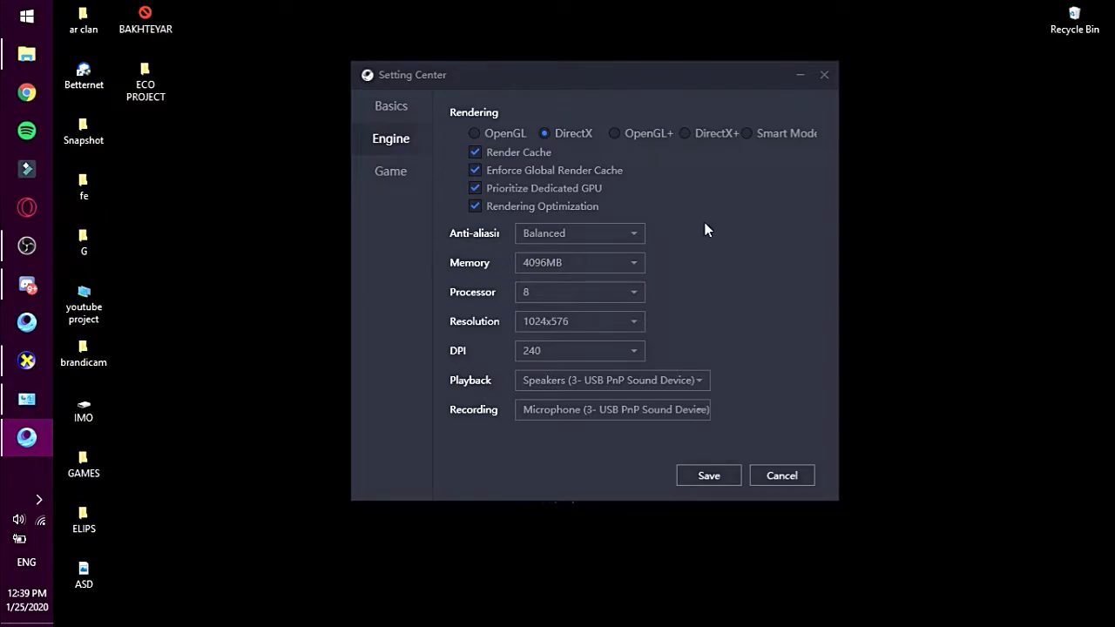
right_click(204, 148)
right_click(242, 199)
left_click(259, 248)
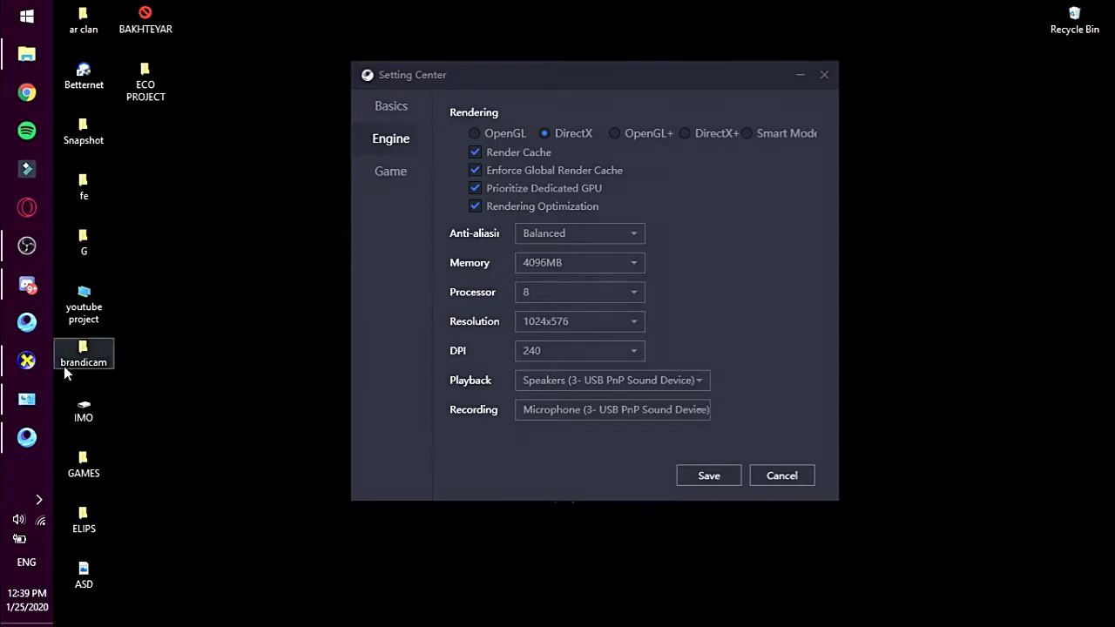
left_click(27, 15)
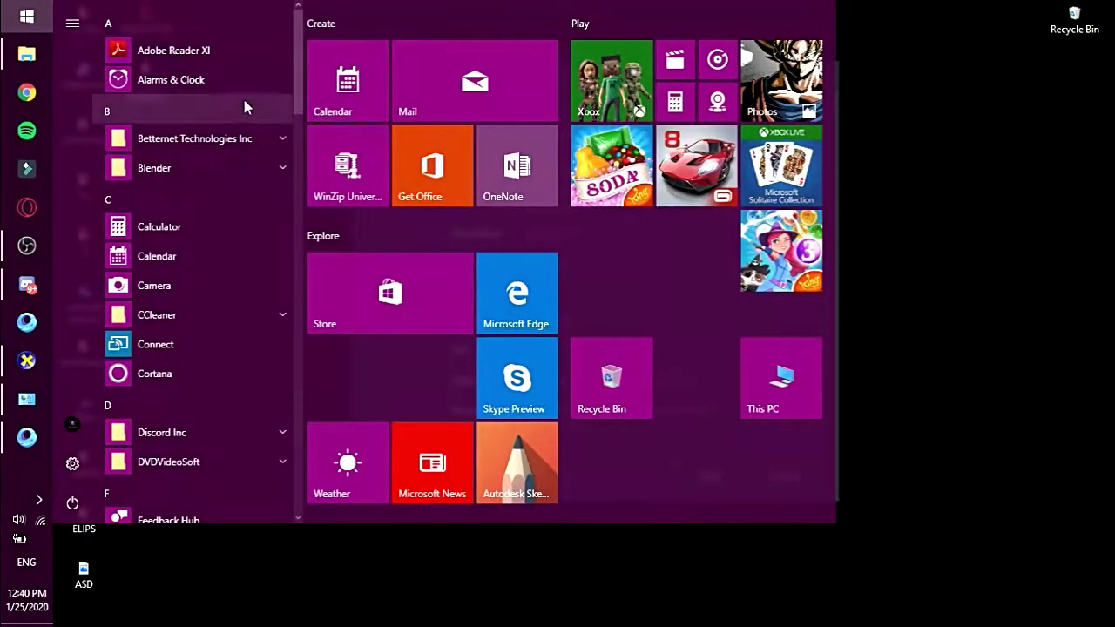
left_click(885, 105)
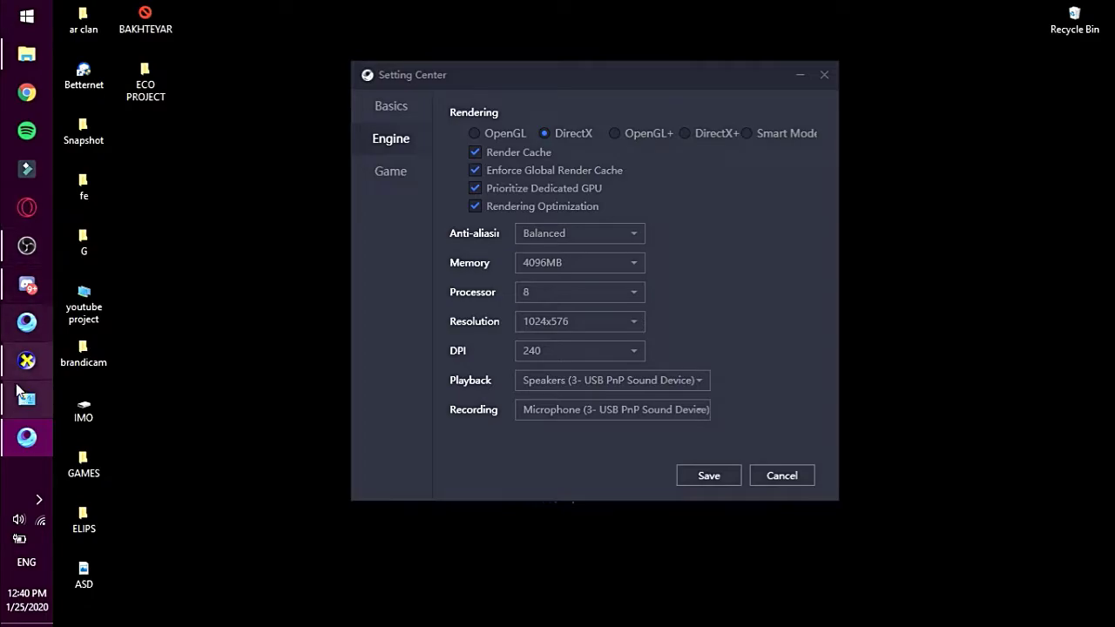
right_click(190, 205)
left_click(211, 251)
right_click(213, 244)
key("e")
right_click(215, 211)
key("e")
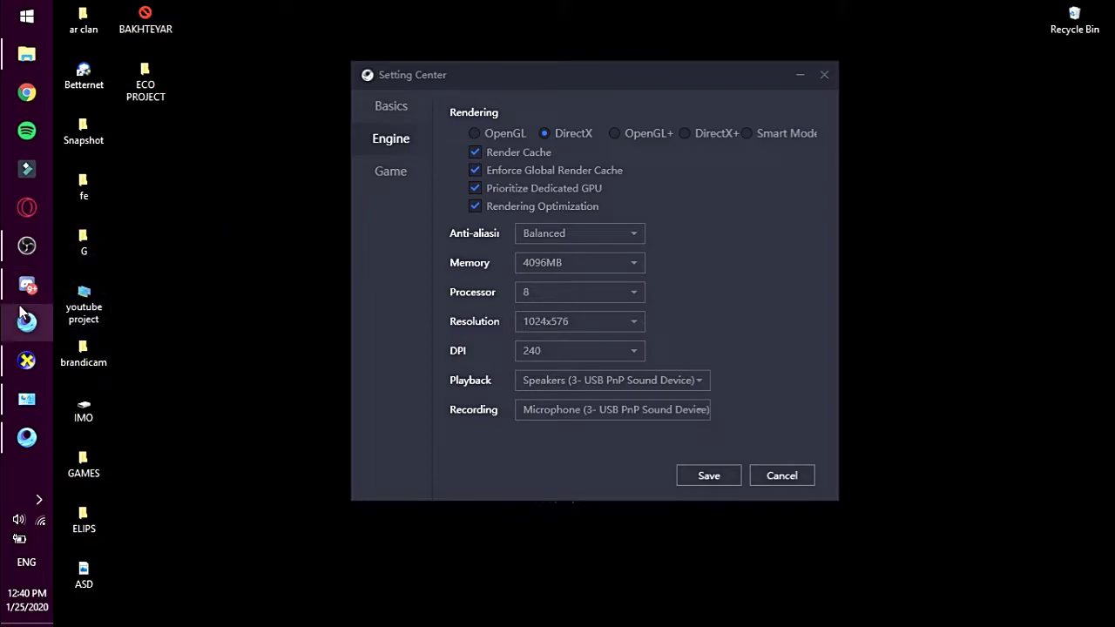
right_click(240, 109)
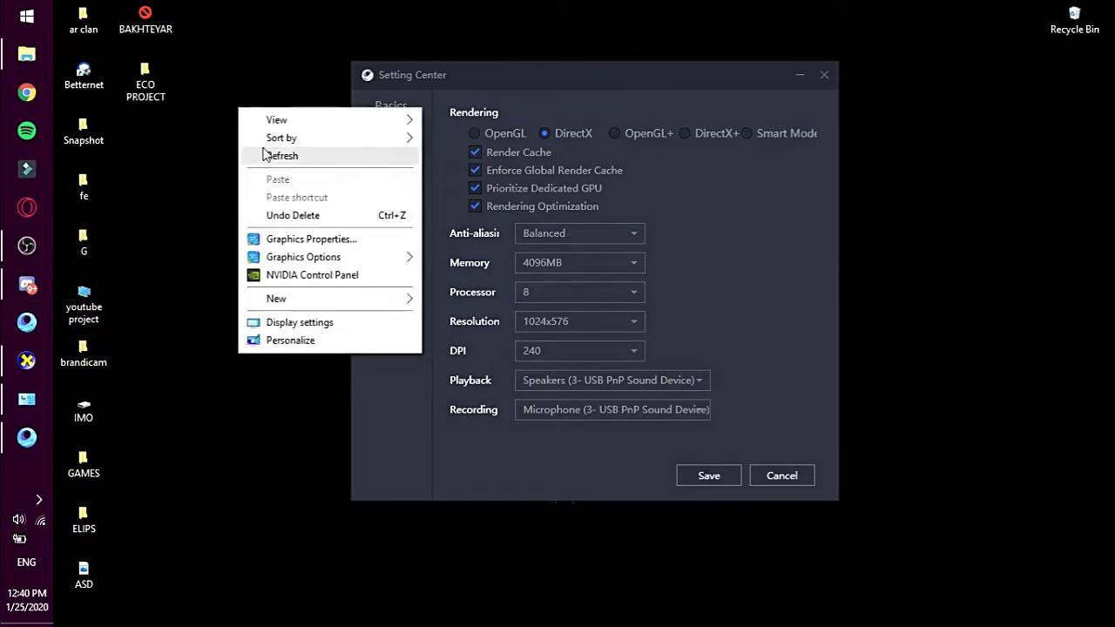
left_click(269, 157)
right_click(274, 145)
left_click(294, 210)
right_click(269, 190)
left_click(307, 239)
right_click(218, 193)
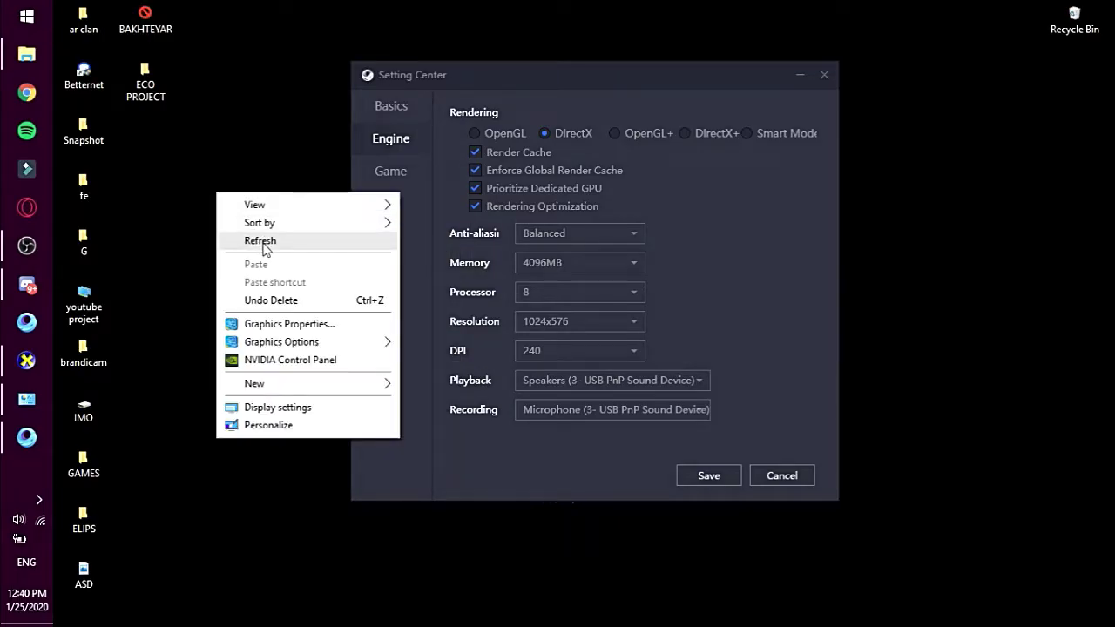
left_click(265, 245)
right_click(263, 242)
left_click(297, 291)
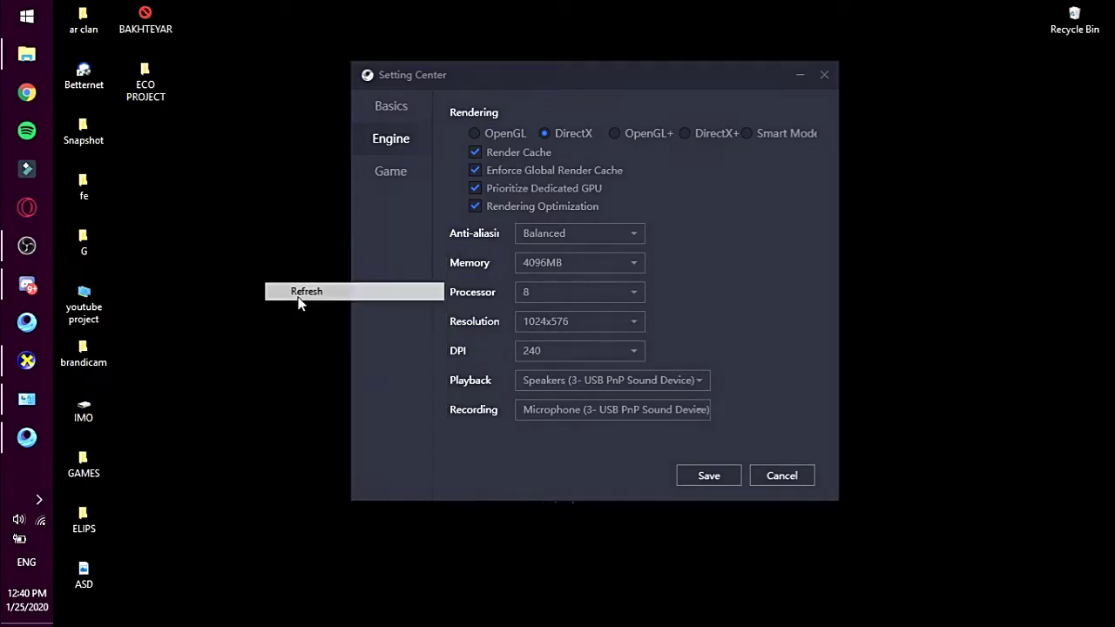
right_click(183, 198)
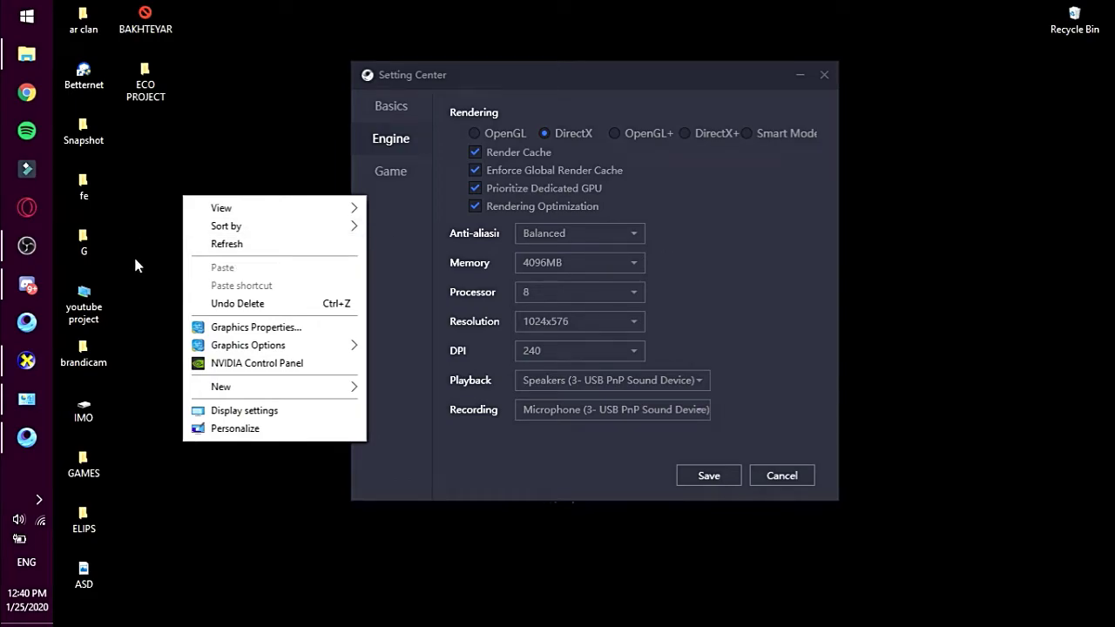
left_click(228, 244)
Step: Set the emulator engine's memory allocation to 4096MB in the Setting Center
left_click_drag(639, 75, 637, 78)
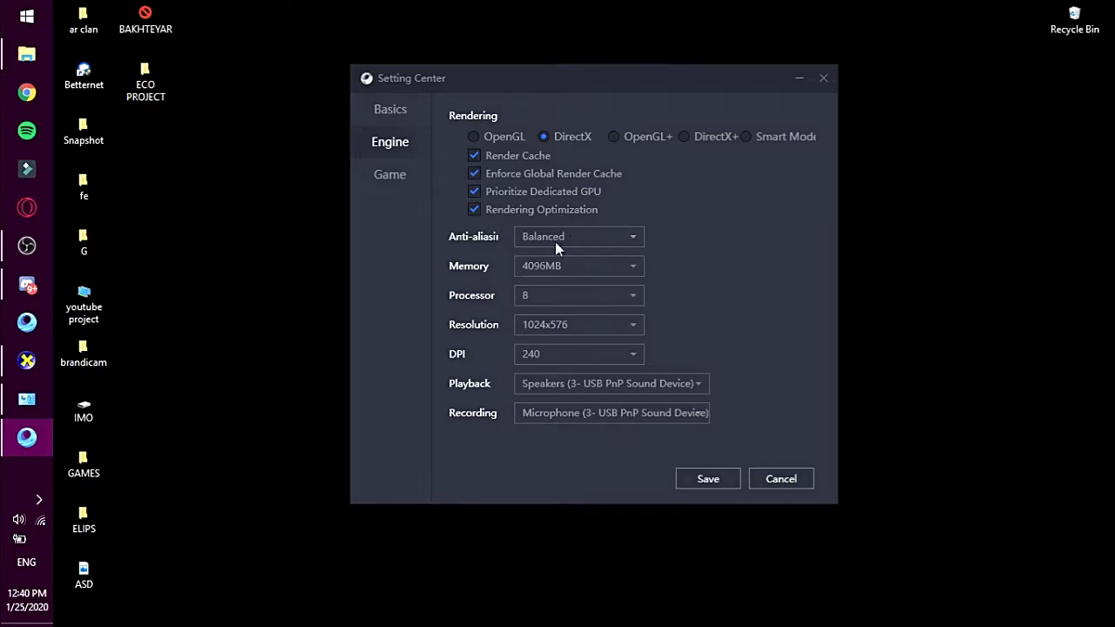
left_click(568, 269)
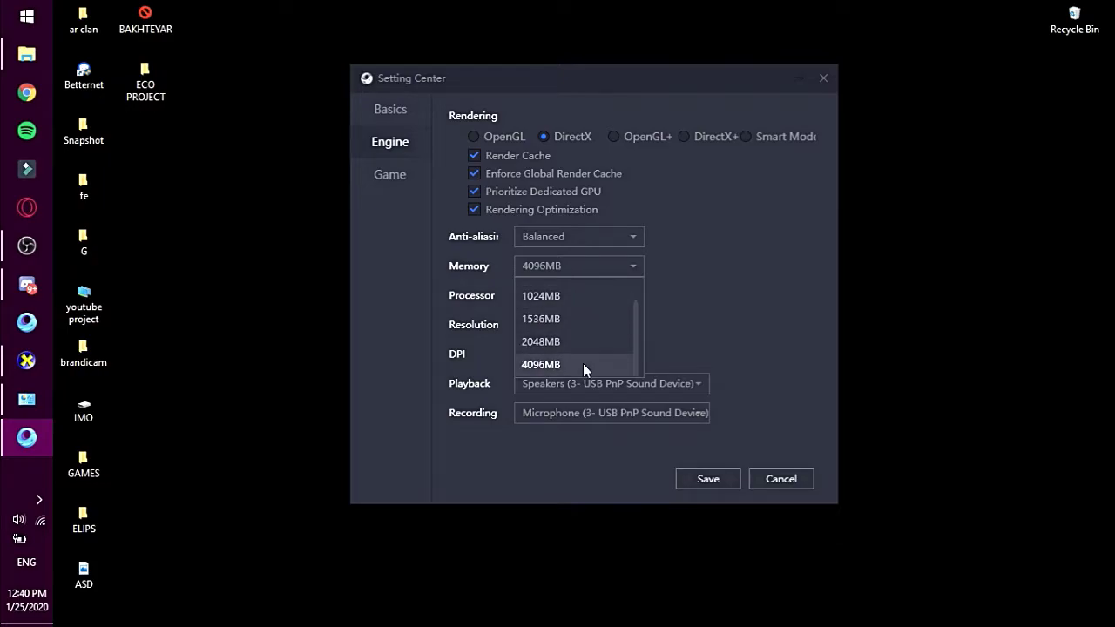
scroll(569, 335, "up", 1)
scroll(567, 327, "down", 1)
scroll(561, 310, "up", 1)
scroll(540, 305, "down", 1)
left_click(605, 369)
Step: Set the emulator engine's processor count to 8 and its resolution to 1024x576
left_click(607, 294)
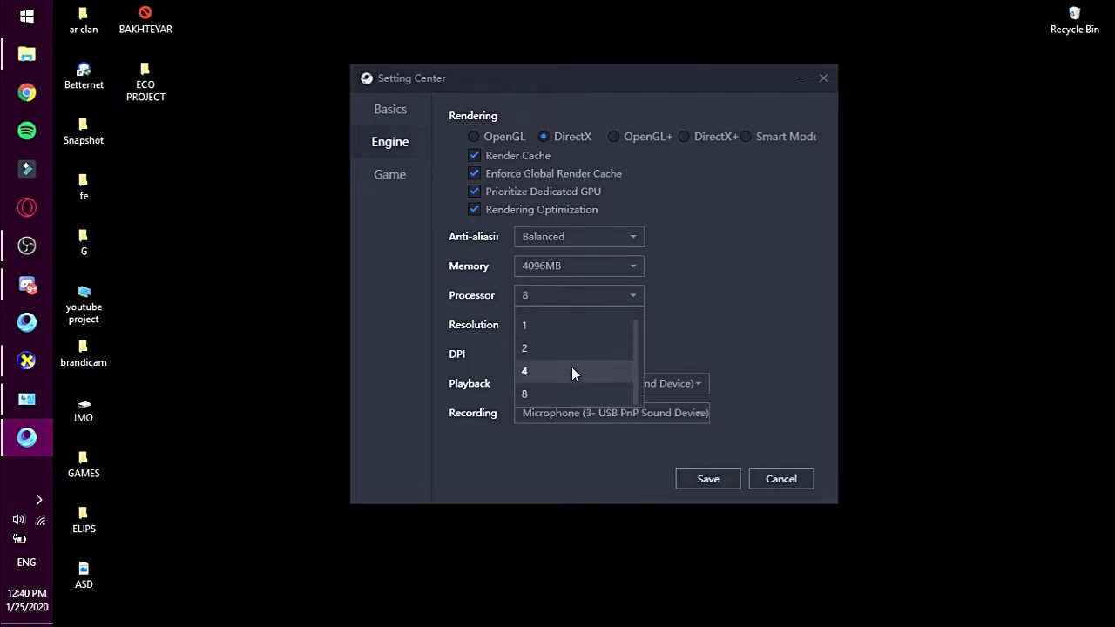
left_click(566, 395)
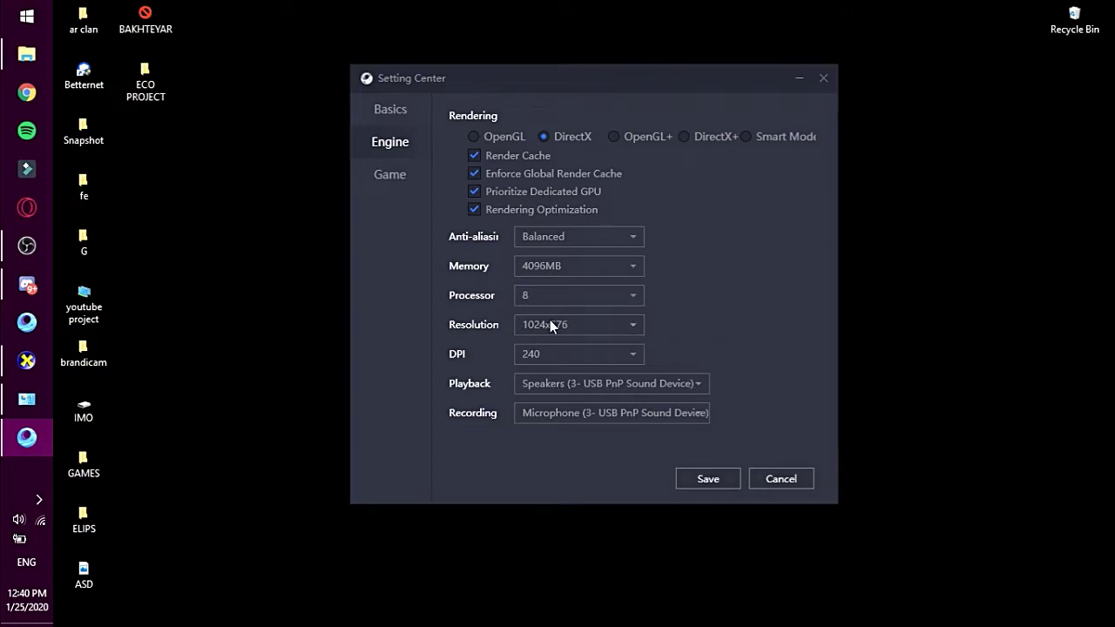
left_click(563, 295)
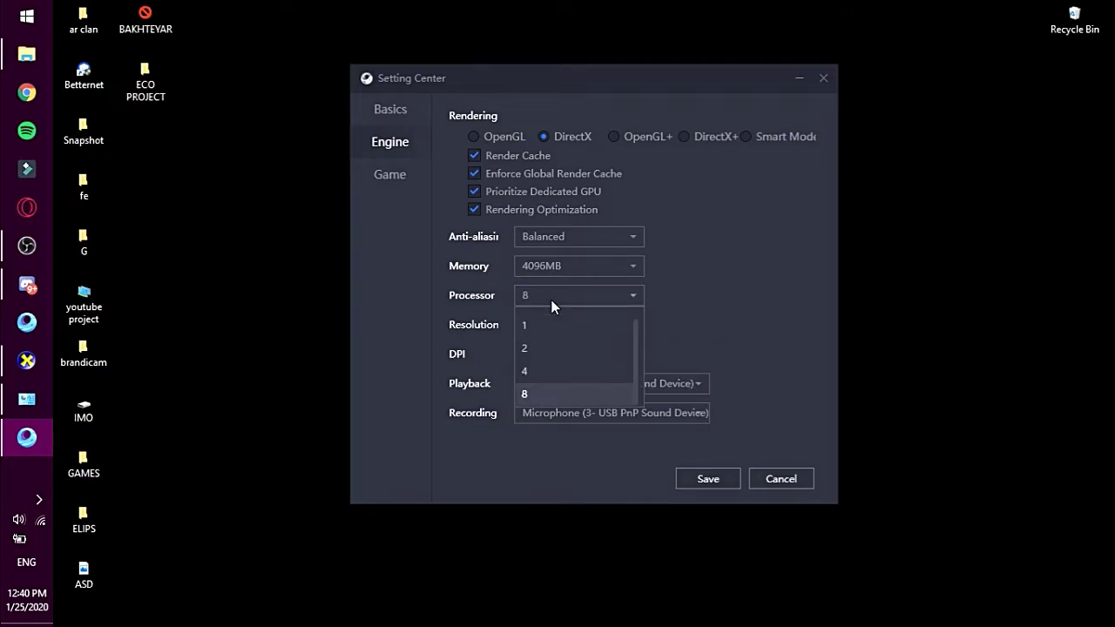
left_click(552, 304)
left_click(538, 297)
left_click(538, 296)
left_click(598, 327)
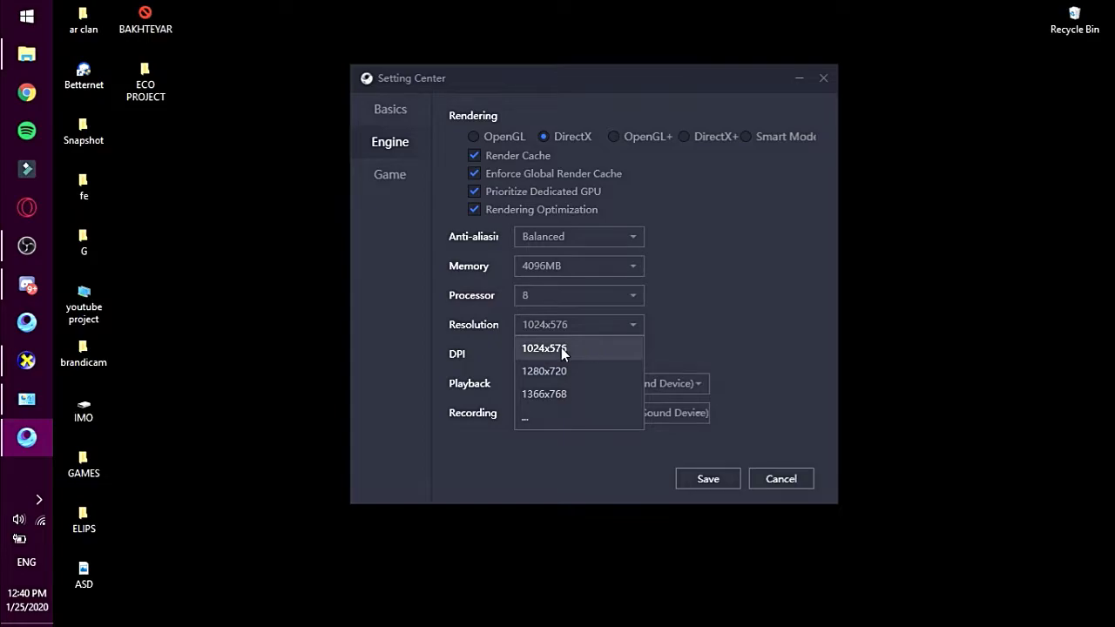
left_click(575, 348)
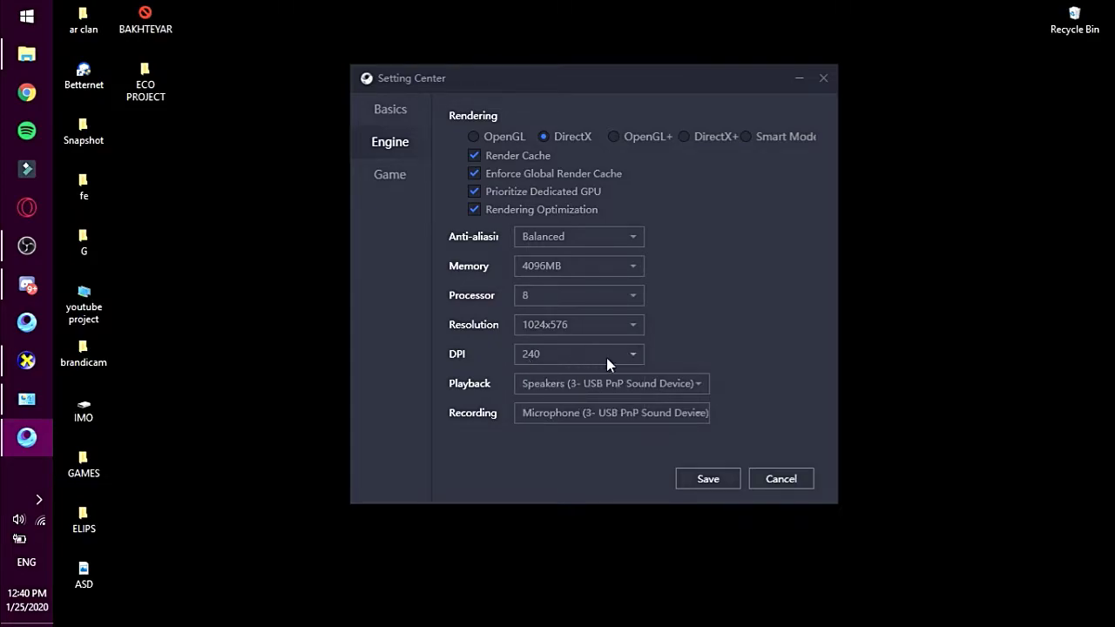
Step: Set the emulator engine's DPI to 240 and open the PUBG MOBILE game settings
left_click(602, 359)
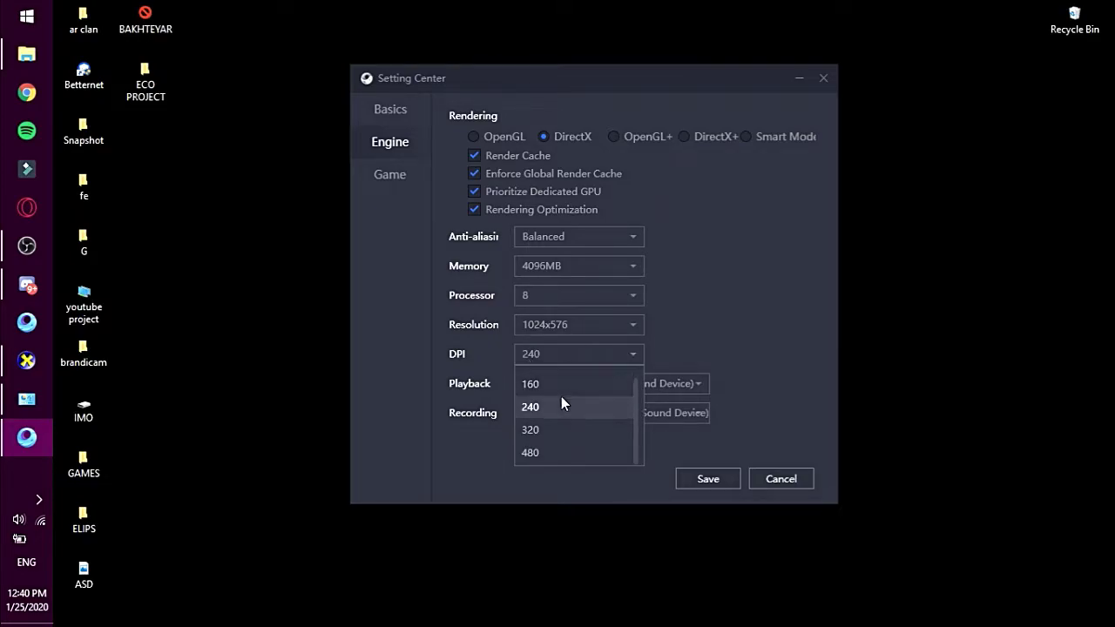
scroll(563, 407, "up", 1)
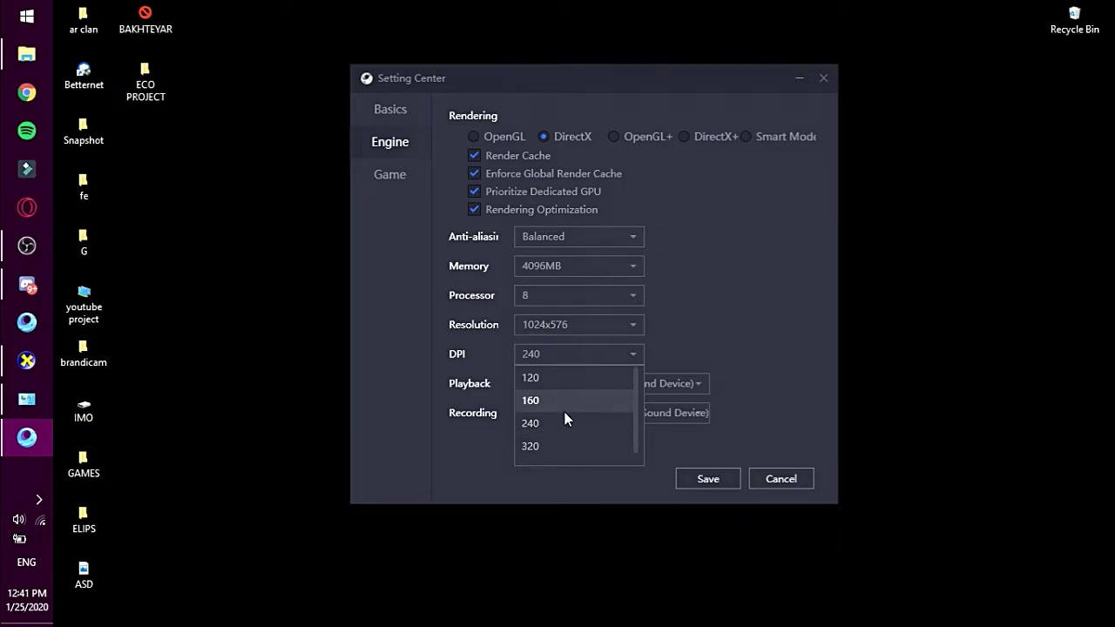
left_click(567, 422)
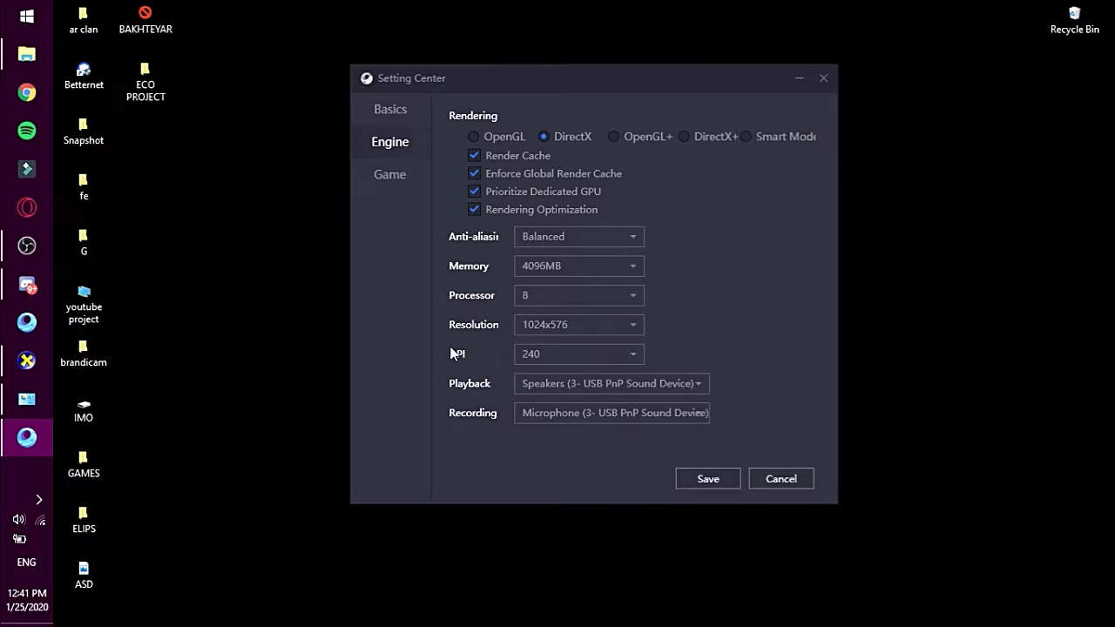
left_click(384, 176)
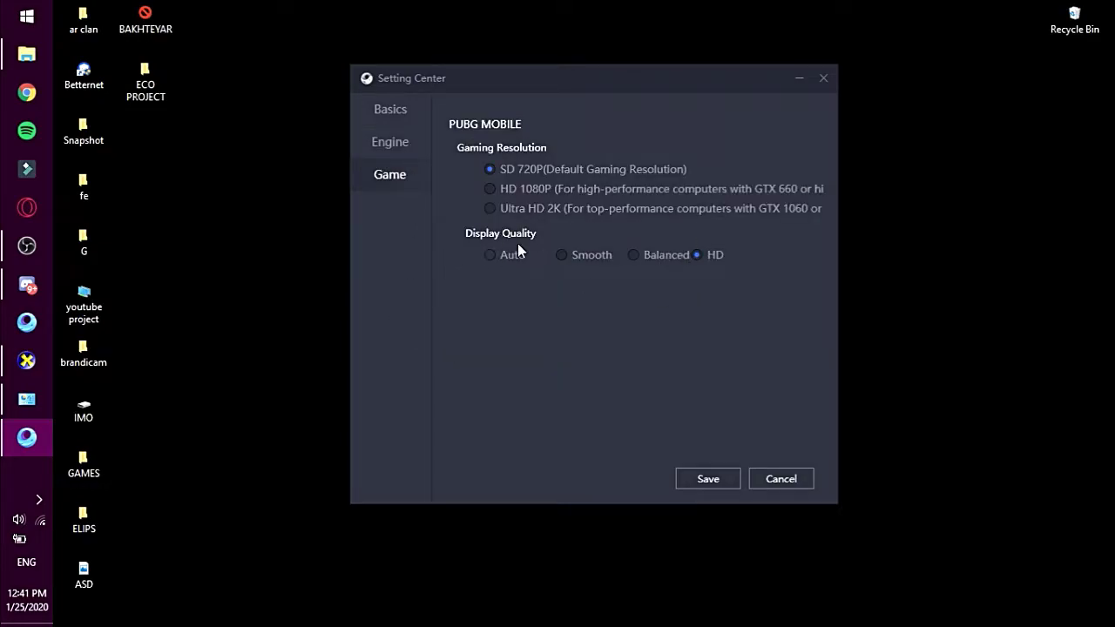
right_click(943, 145)
left_click(973, 193)
right_click(923, 152)
left_click(966, 200)
Step: Empty the Recycle Bin, permanently deleting its items
right_click(1068, 14)
left_click(1002, 47)
left_click(647, 336)
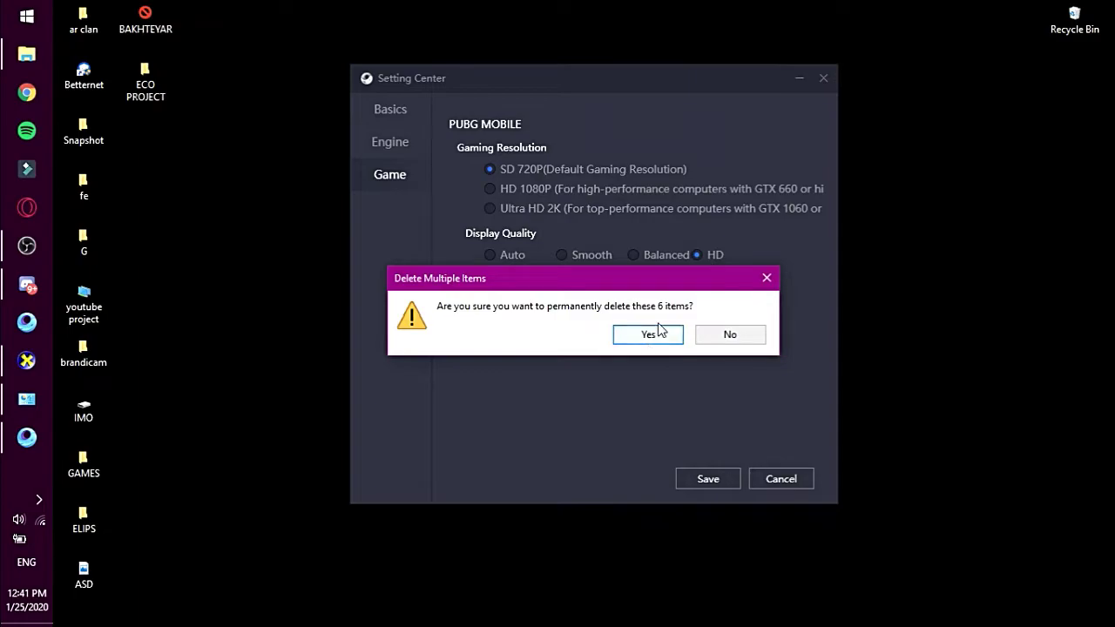
right_click(923, 74)
left_click(949, 121)
right_click(949, 122)
left_click(956, 171)
right_click(956, 162)
left_click(958, 214)
right_click(958, 206)
left_click(958, 256)
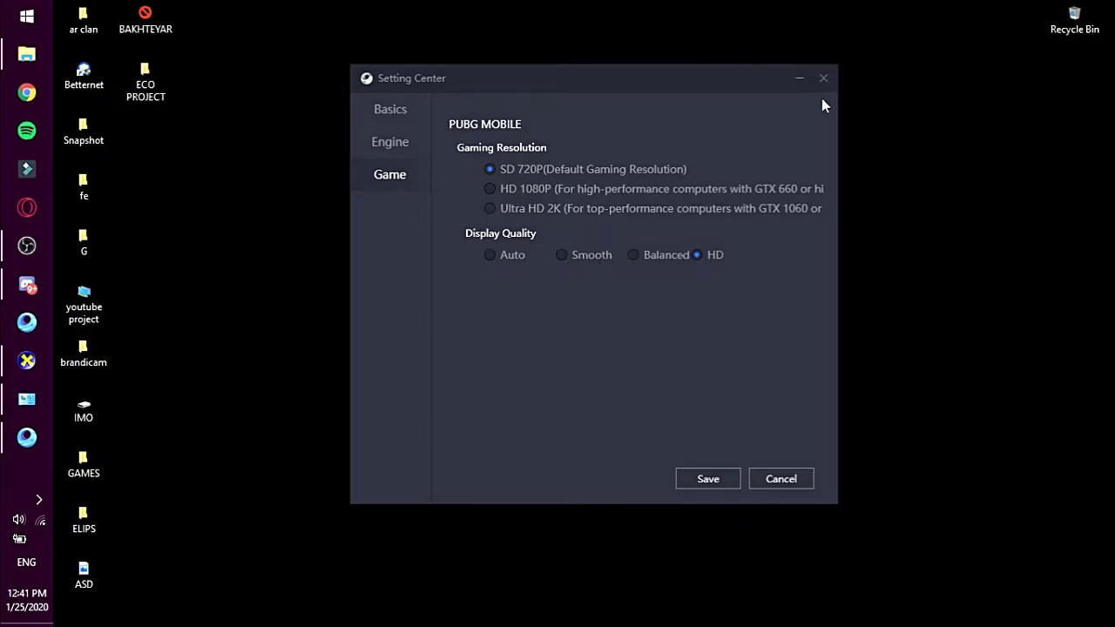
Step: Save the Setting Center changes and exit the GameLoop process running in the background
left_click(718, 471)
left_click(38, 499)
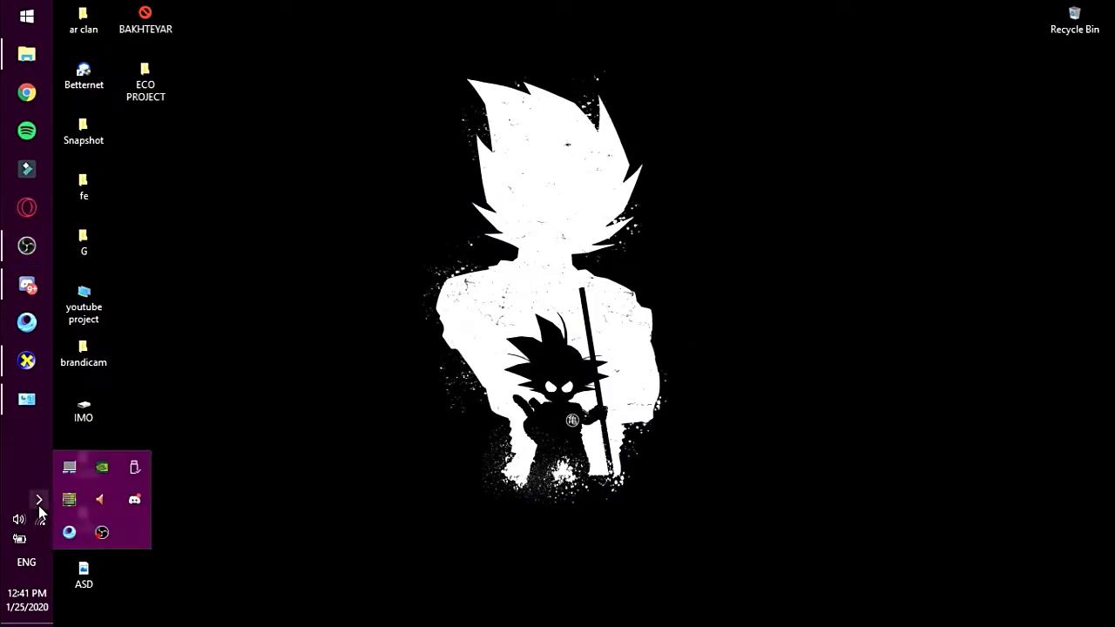
right_click(69, 532)
left_click(87, 525)
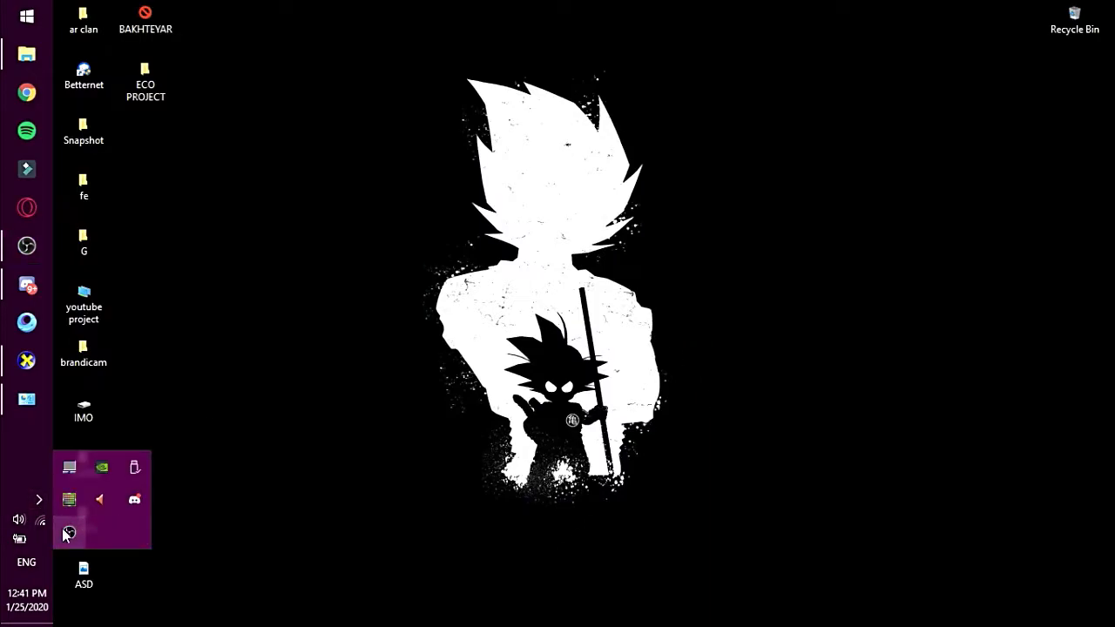
left_click(38, 499)
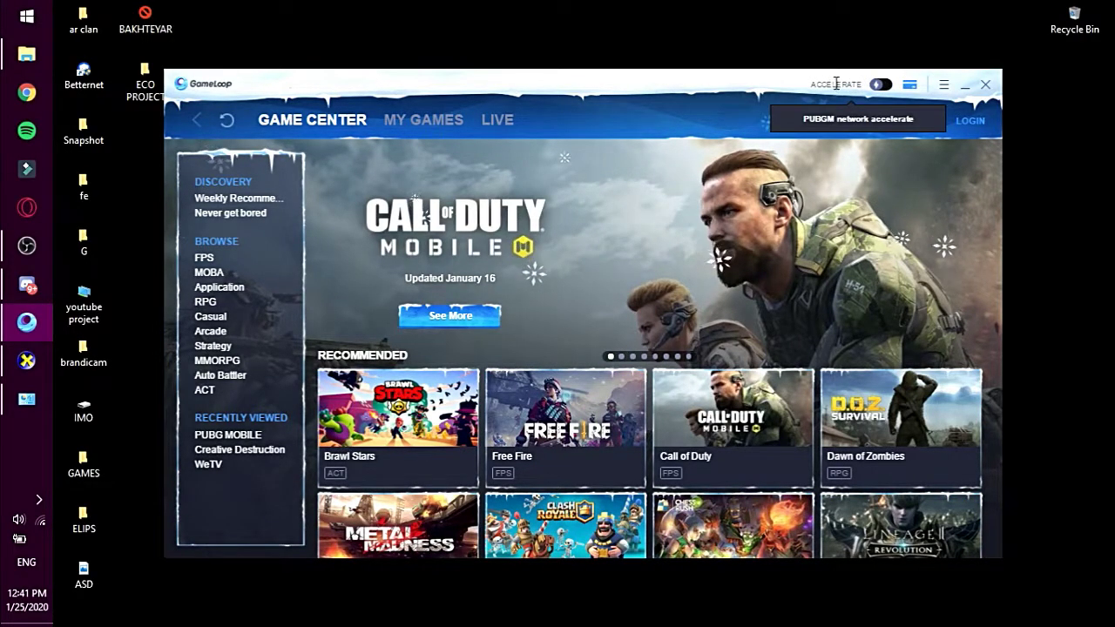
Step: Reopen the Setting Center in GameLoop to check the saved engine settings, and close it
left_click(941, 89)
left_click(944, 151)
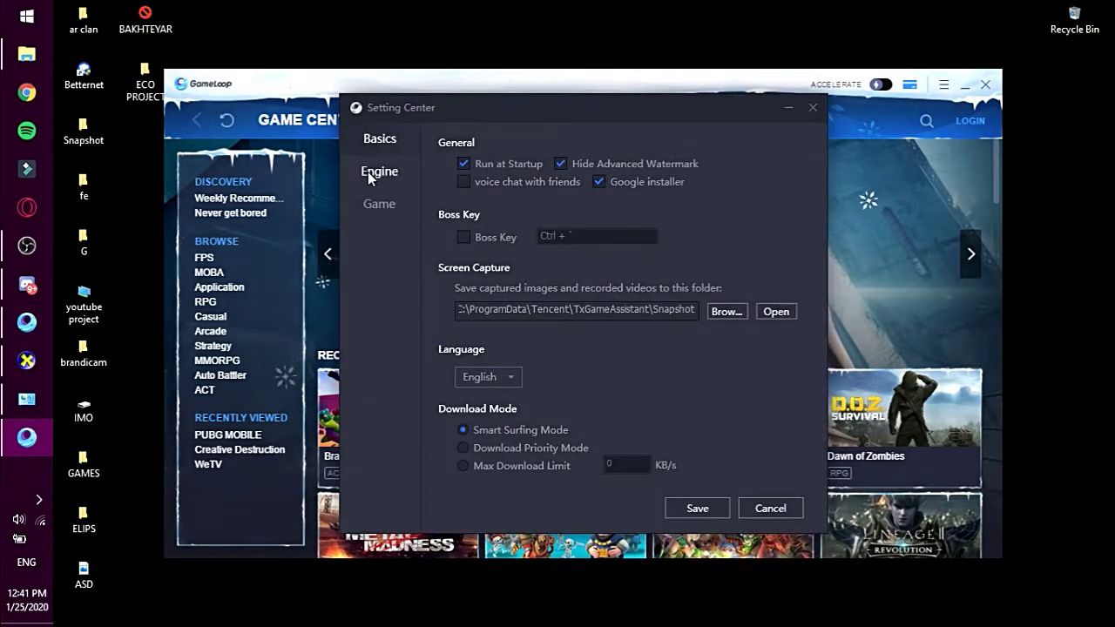
left_click(369, 173)
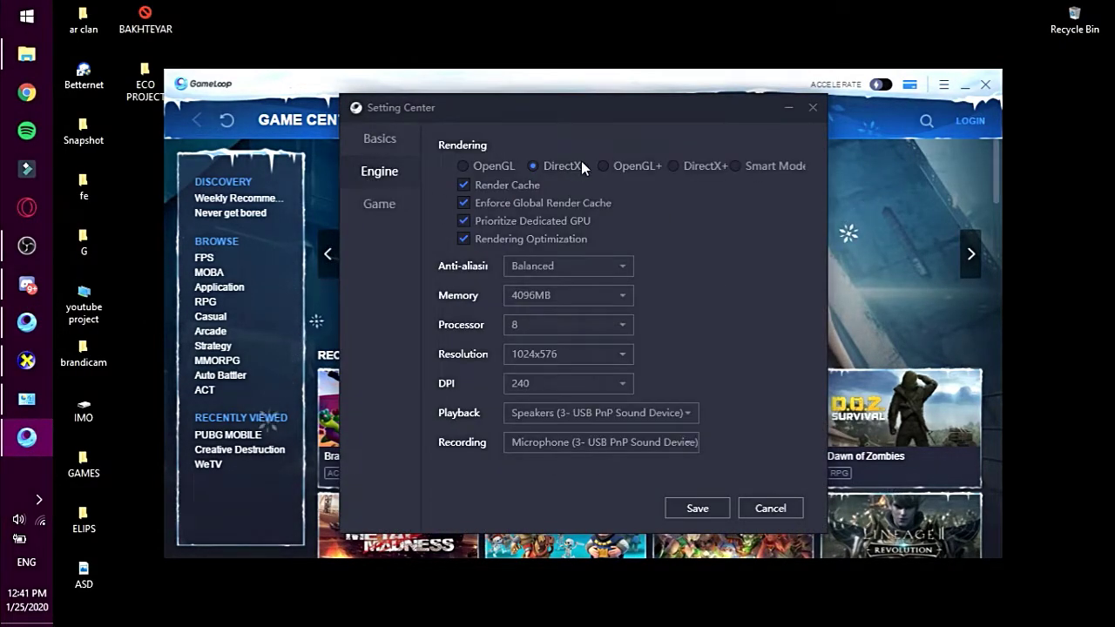
left_click(813, 107)
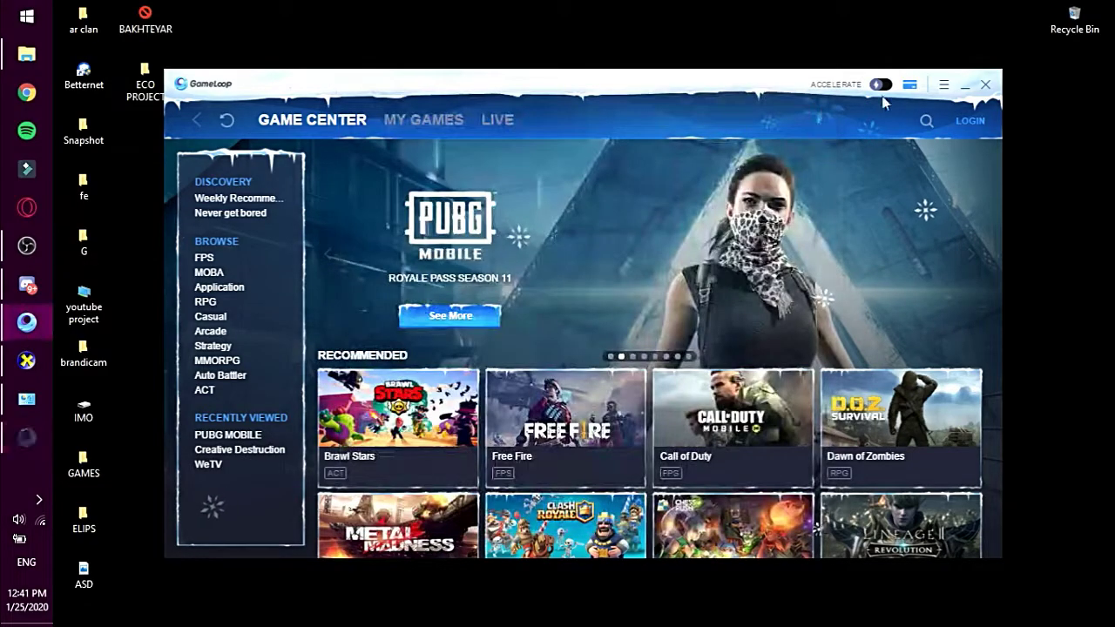
Step: Turn on PUBGM network acceleration in the game center
left_click(942, 85)
left_click(861, 87)
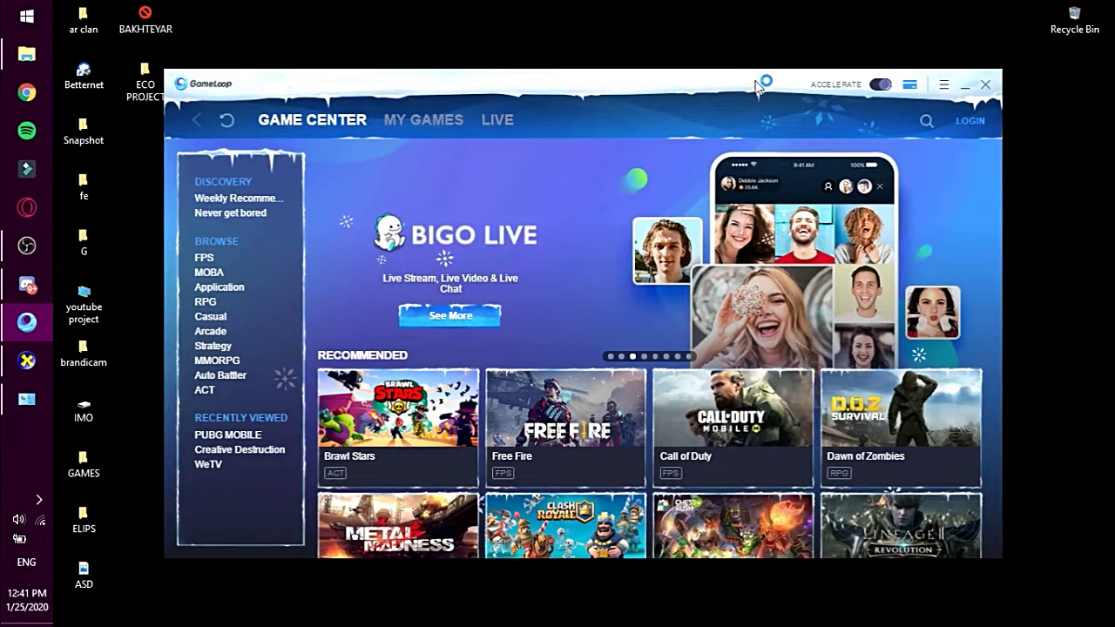
right_click(706, 6)
right_click(739, 40)
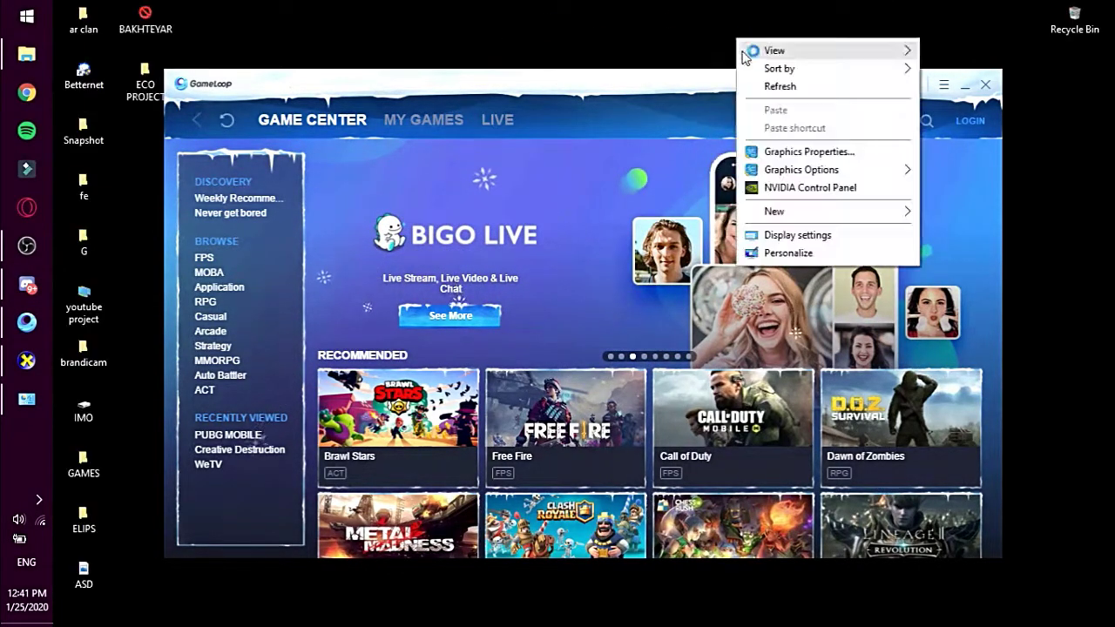
left_click(780, 87)
right_click(746, 14)
right_click(645, 1)
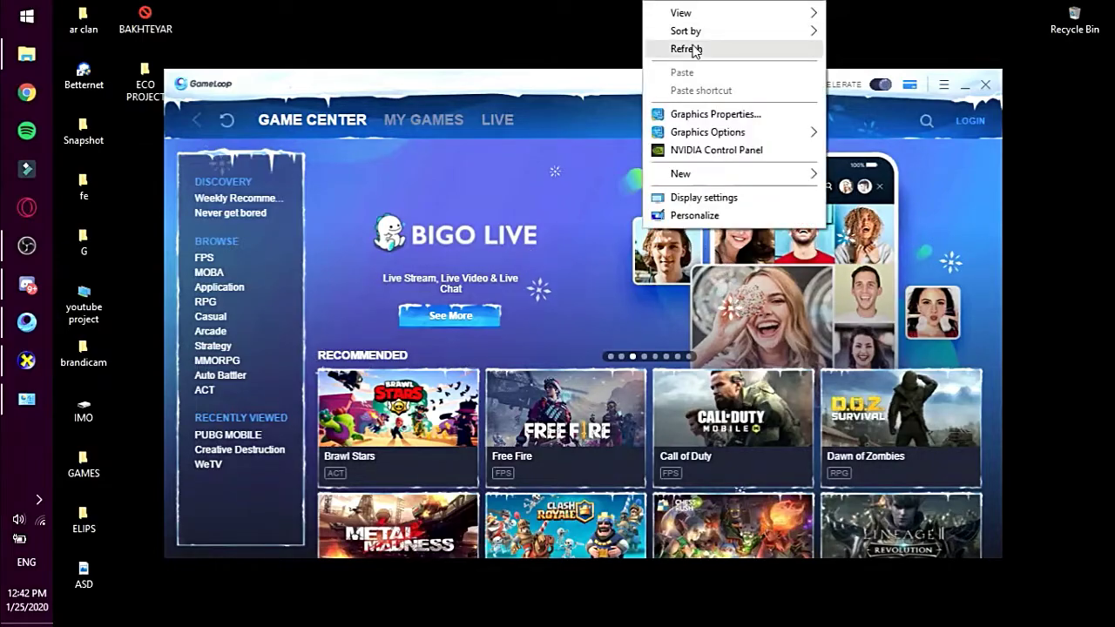
left_click(697, 49)
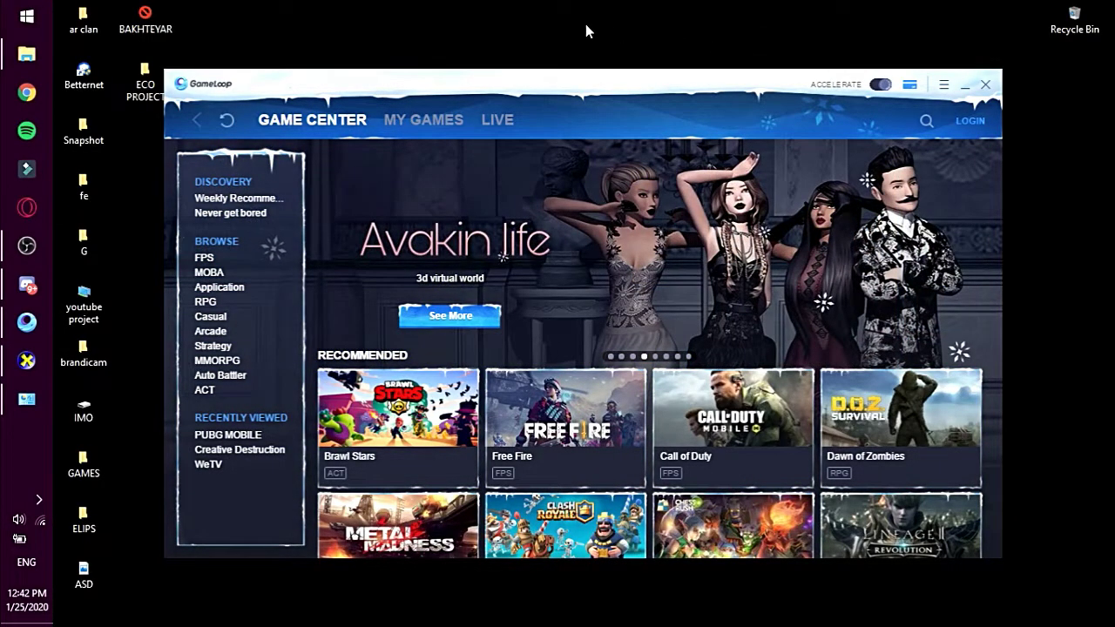
right_click(582, 19)
left_click(627, 64)
right_click(502, 12)
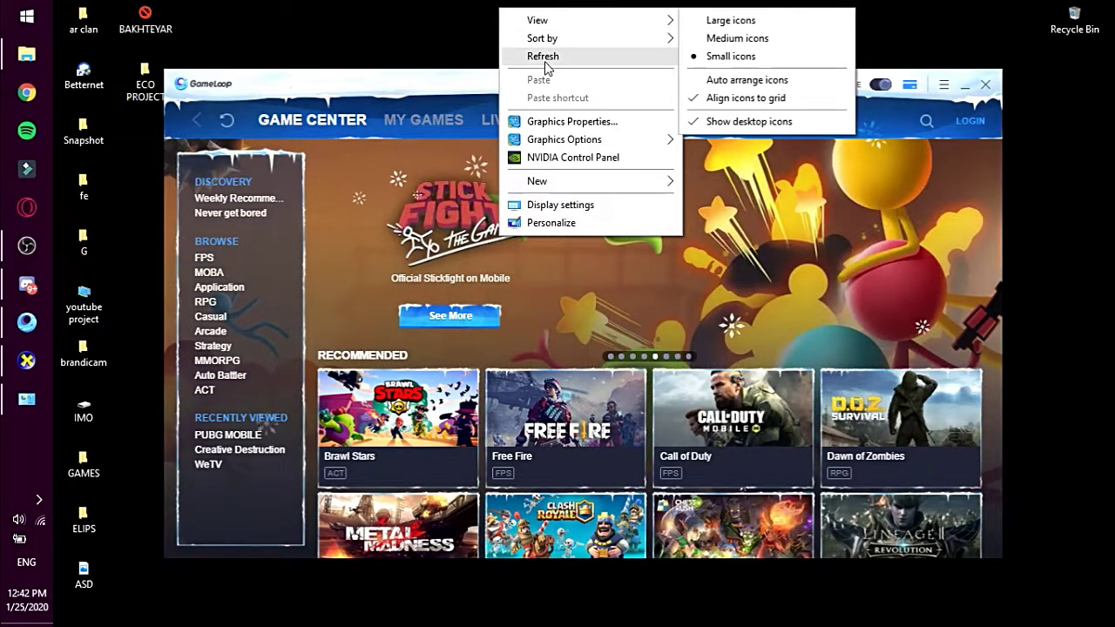
left_click(543, 58)
right_click(524, 11)
left_click(576, 63)
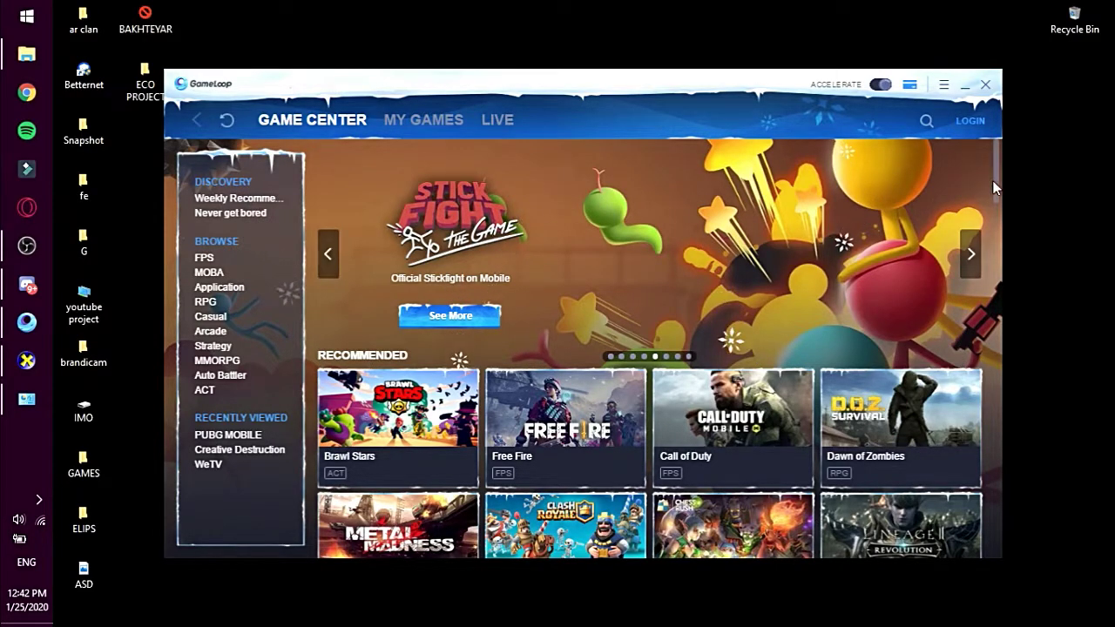
Step: Glance through the game center's list of games and minimize its window
scroll(996, 211, "down", 10)
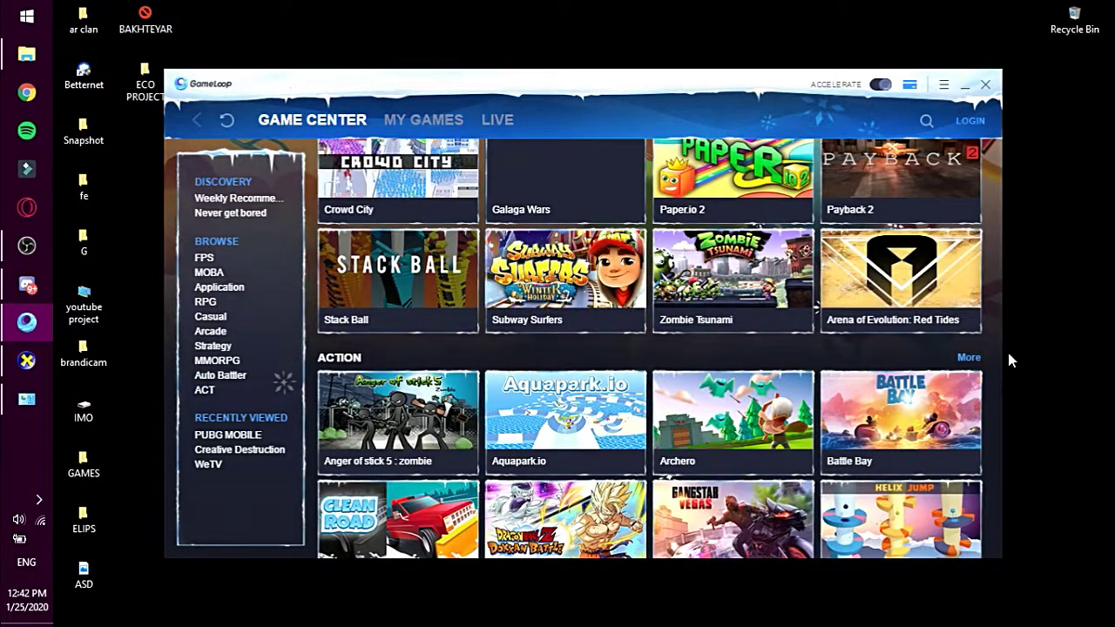
scroll(996, 350, "up", 10)
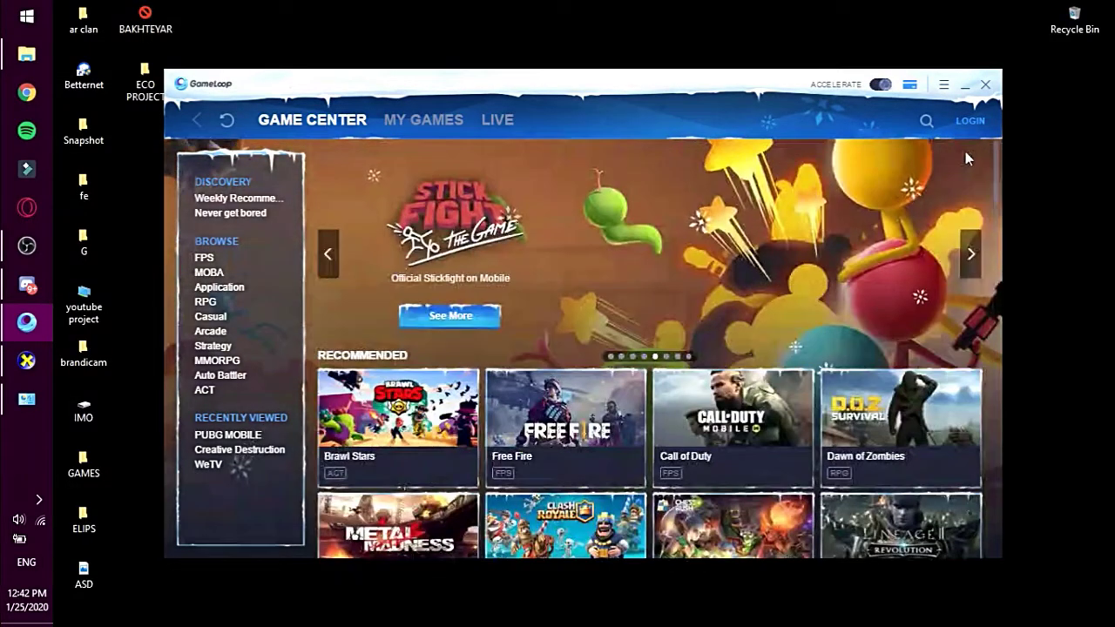
left_click(966, 87)
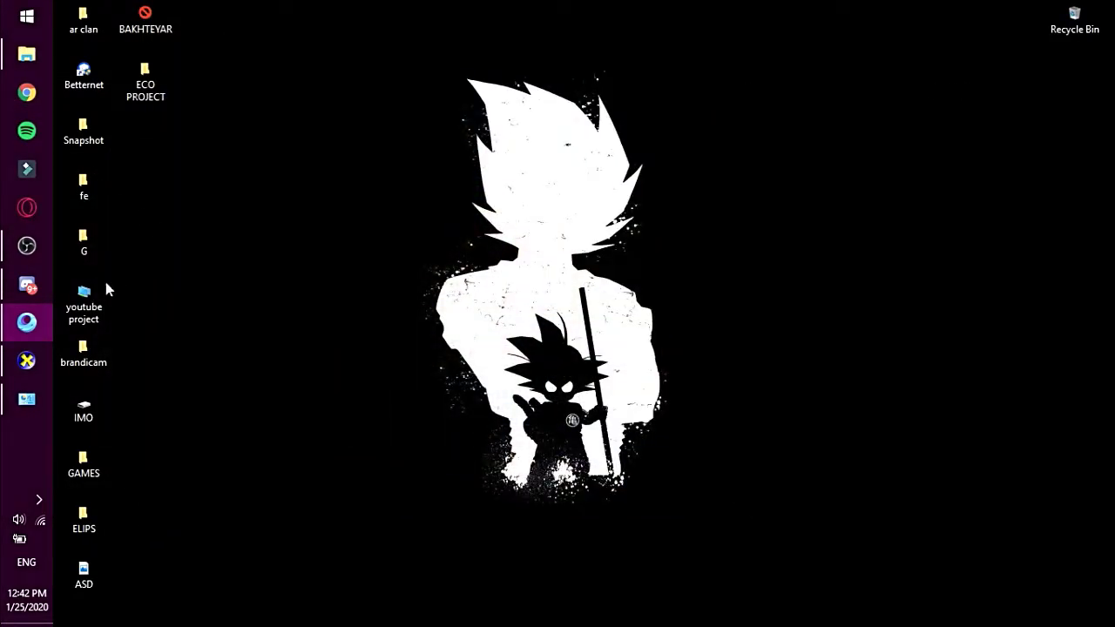
right_click(622, 195)
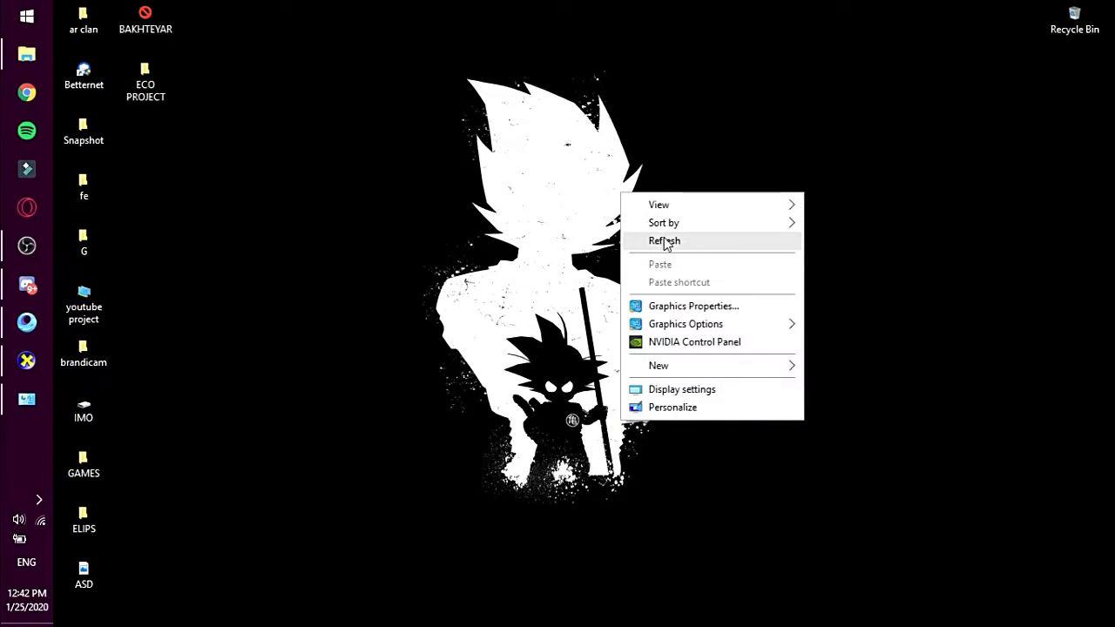
left_click(662, 237)
right_click(662, 238)
left_click(726, 291)
right_click(788, 349)
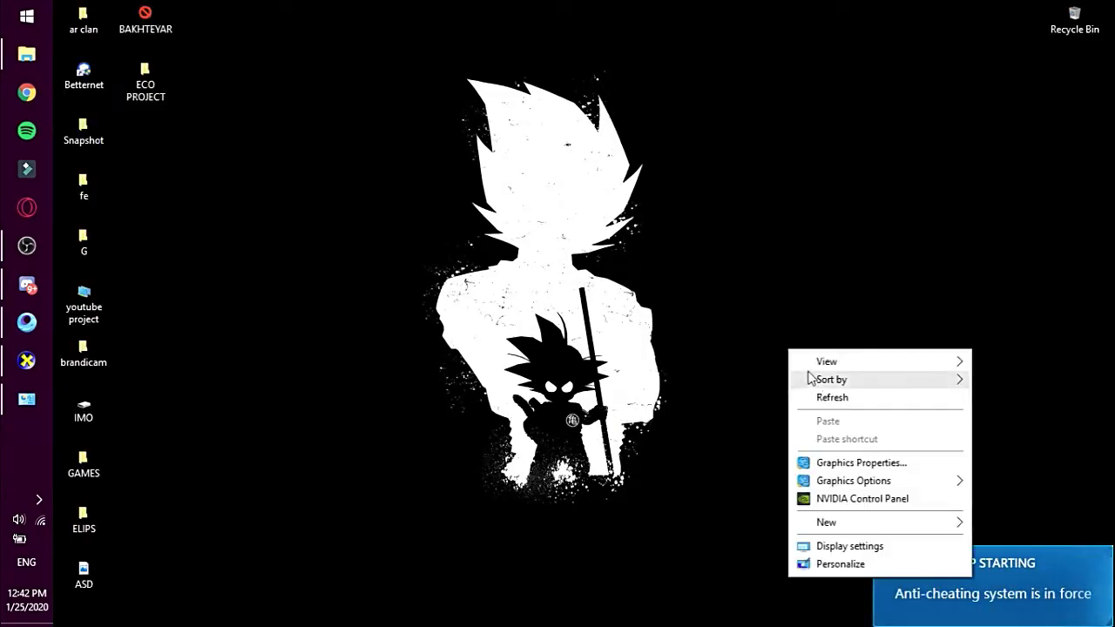
left_click(830, 397)
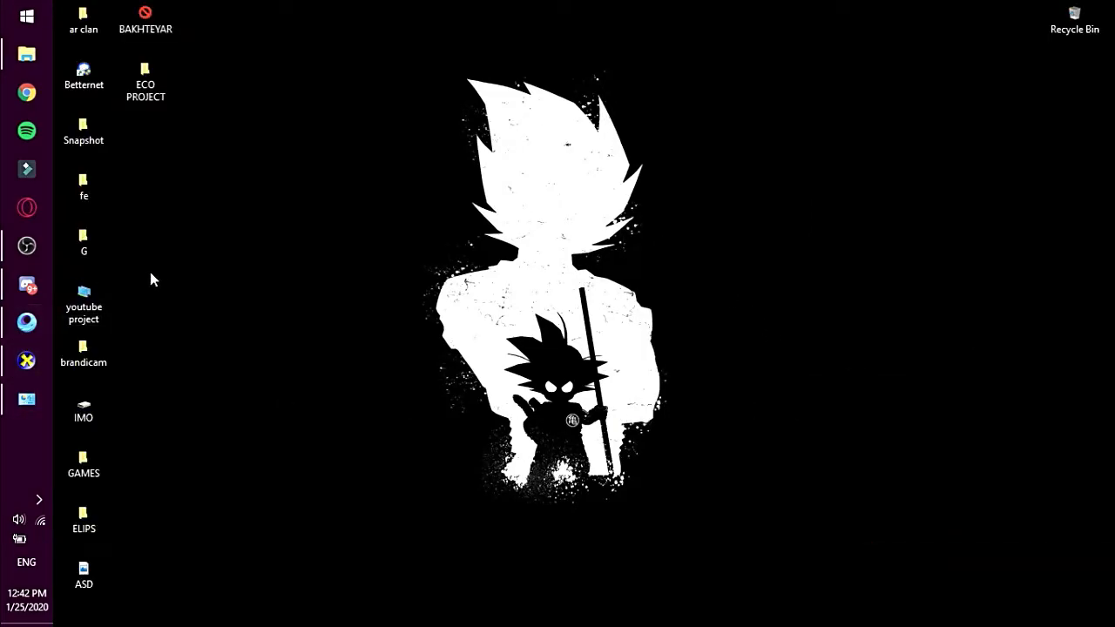
right_click(674, 170)
left_click(701, 218)
right_click(717, 213)
left_click(740, 262)
Step: Switch to Discord and look through the messages in the server's welcome channel
left_click(27, 285)
scroll(480, 175, "up", 10)
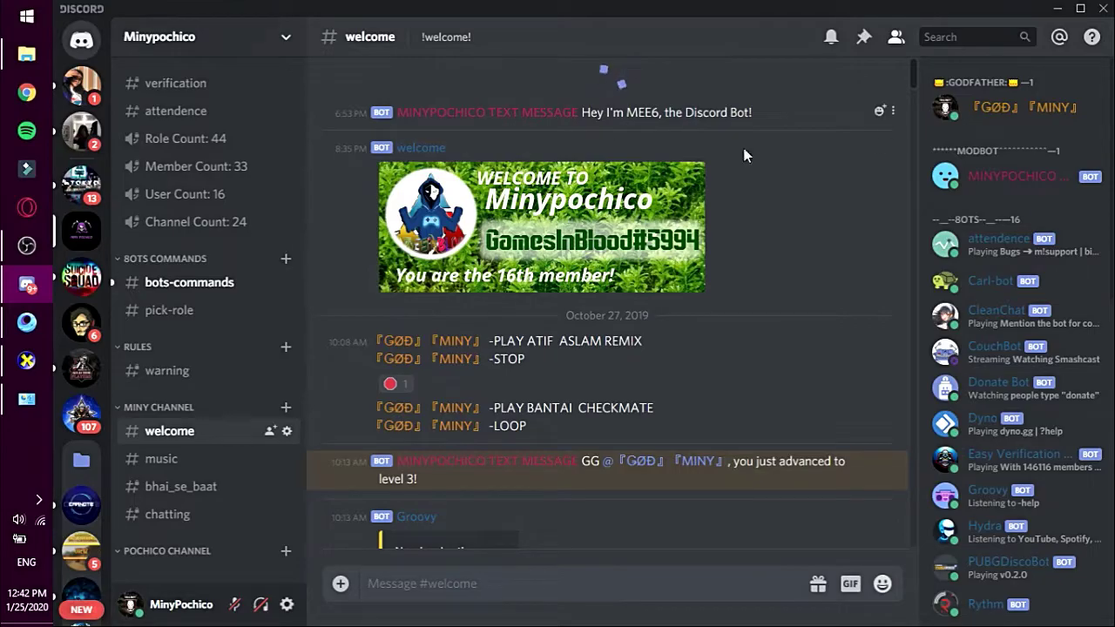
scroll(677, 272, "down", 15)
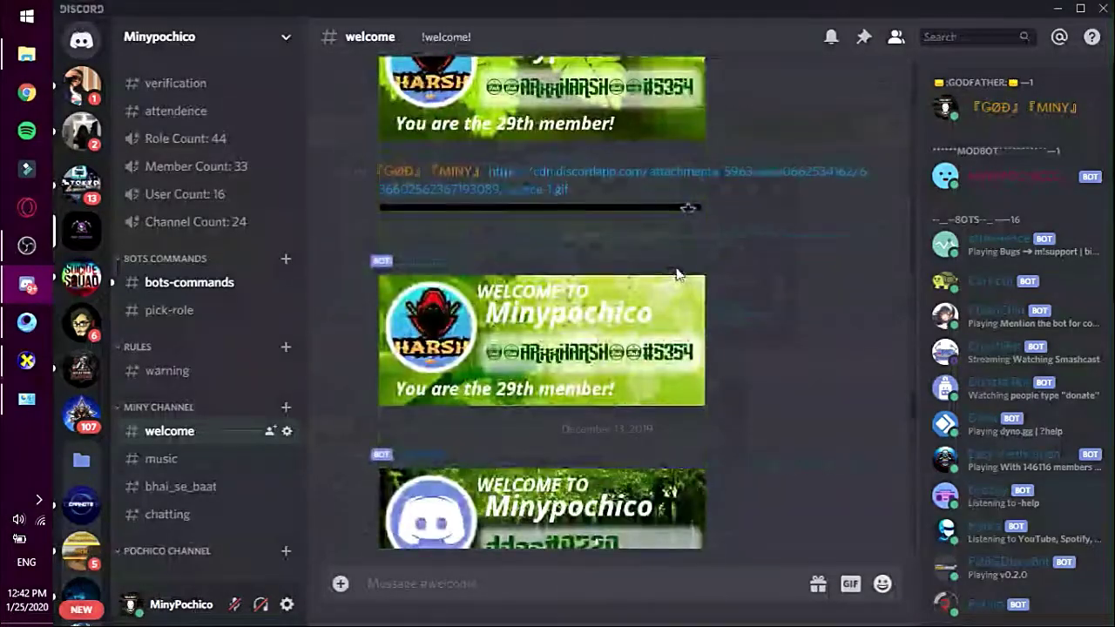
scroll(677, 273, "down", 8)
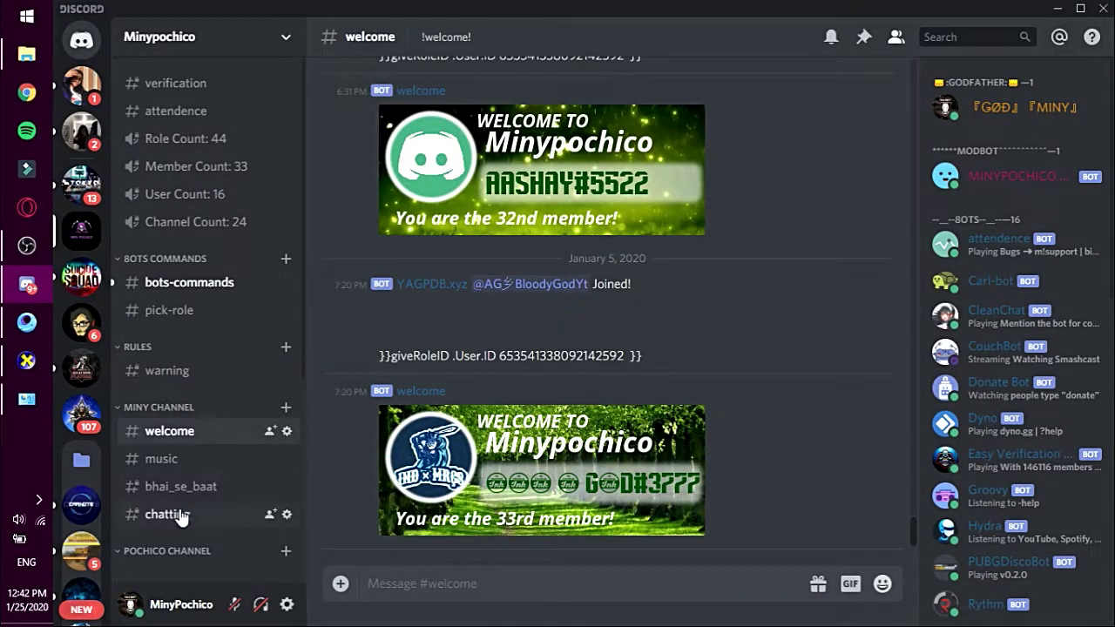
Step: Examine the bhai_se_baat channel's member profiles and message history, and close the Discord window
left_click(218, 490)
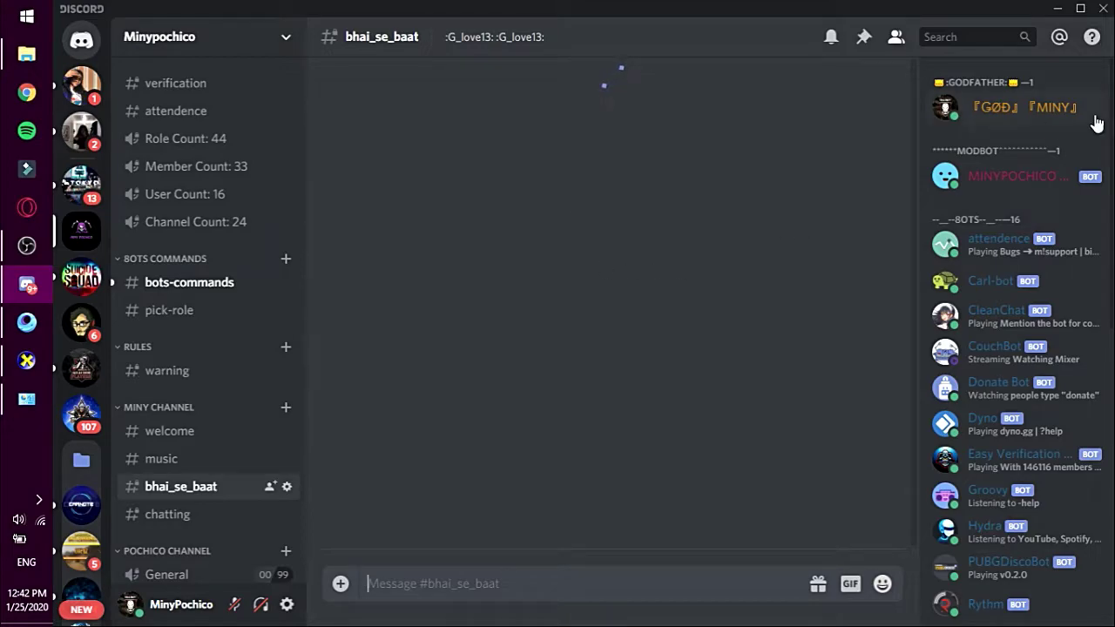
left_click(950, 119)
left_click(555, 158)
scroll(1034, 364, "down", 5)
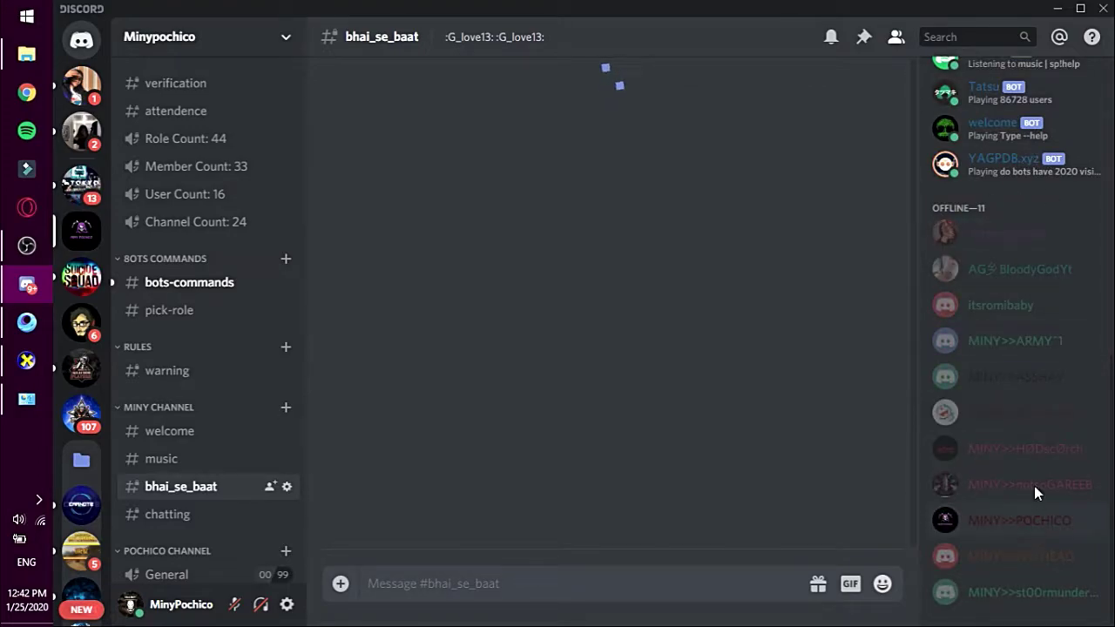
left_click(1004, 425)
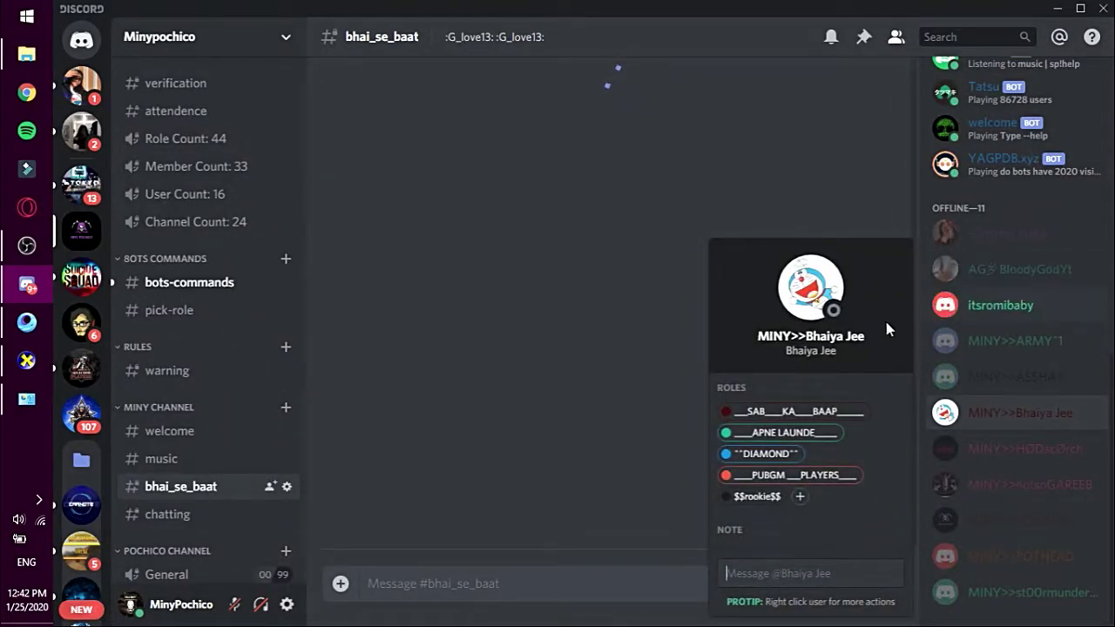
left_click(784, 204)
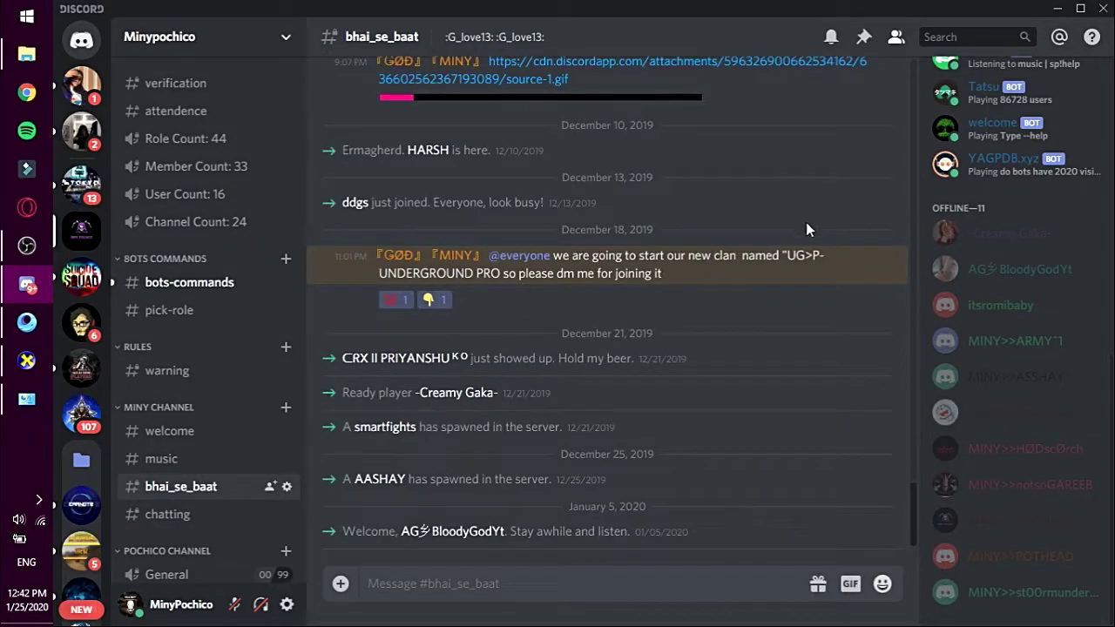
scroll(373, 415, "up", 5)
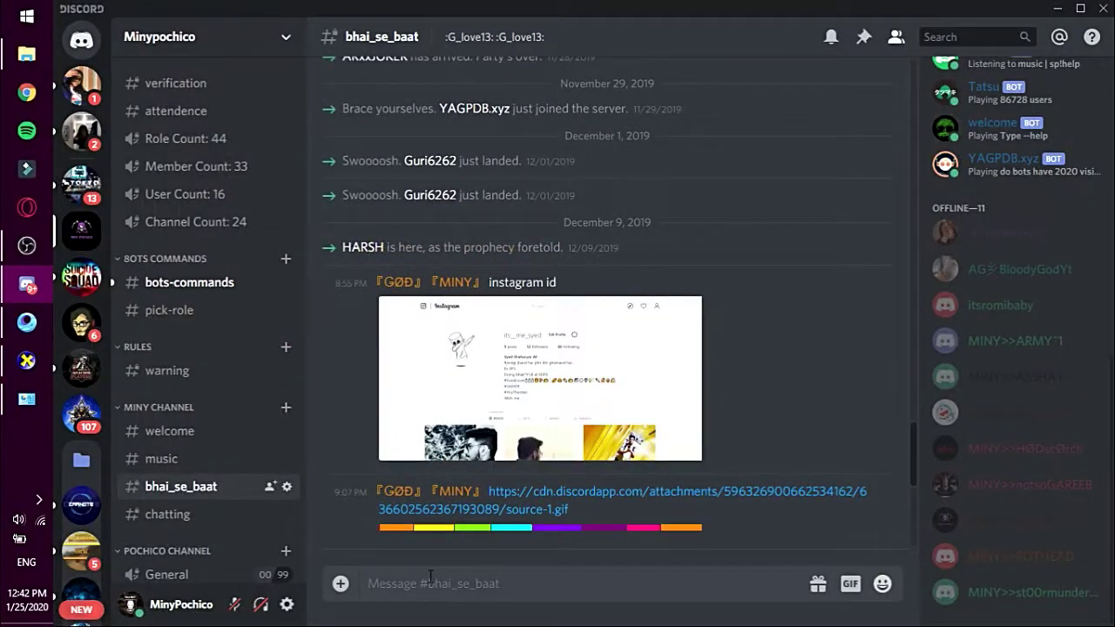
scroll(573, 440, "up", 5)
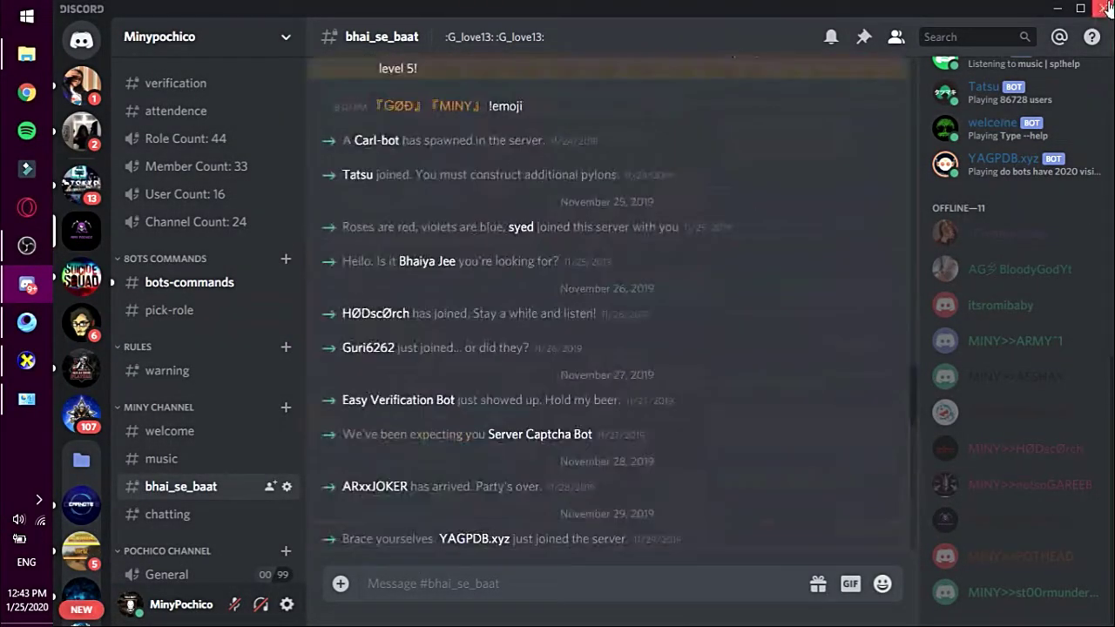
left_click(1108, 7)
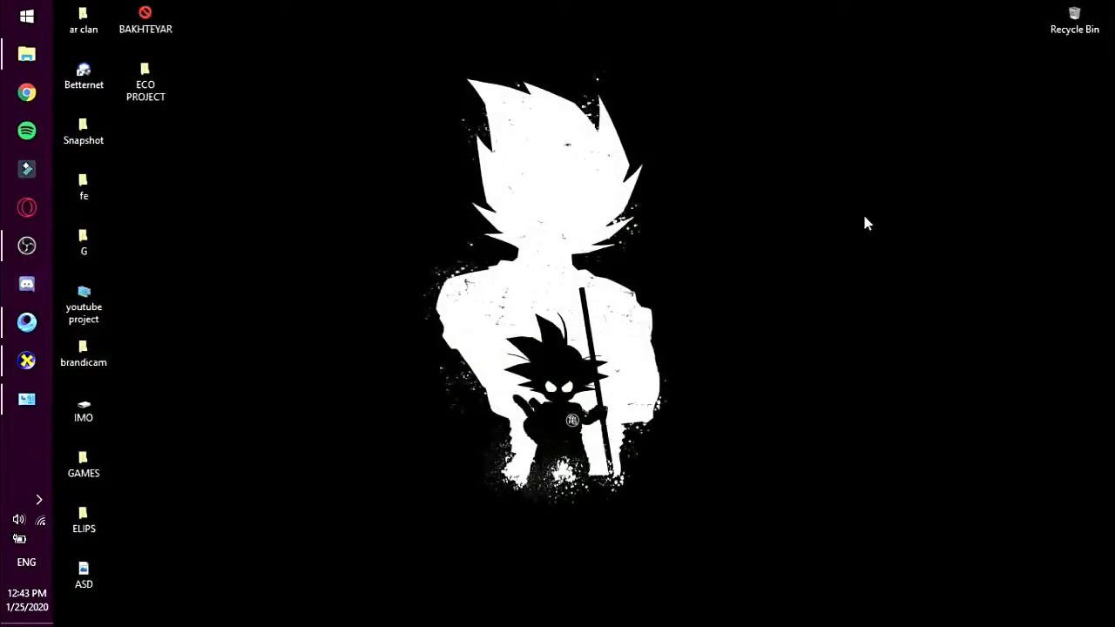
left_click(3, 409)
left_click(43, 506)
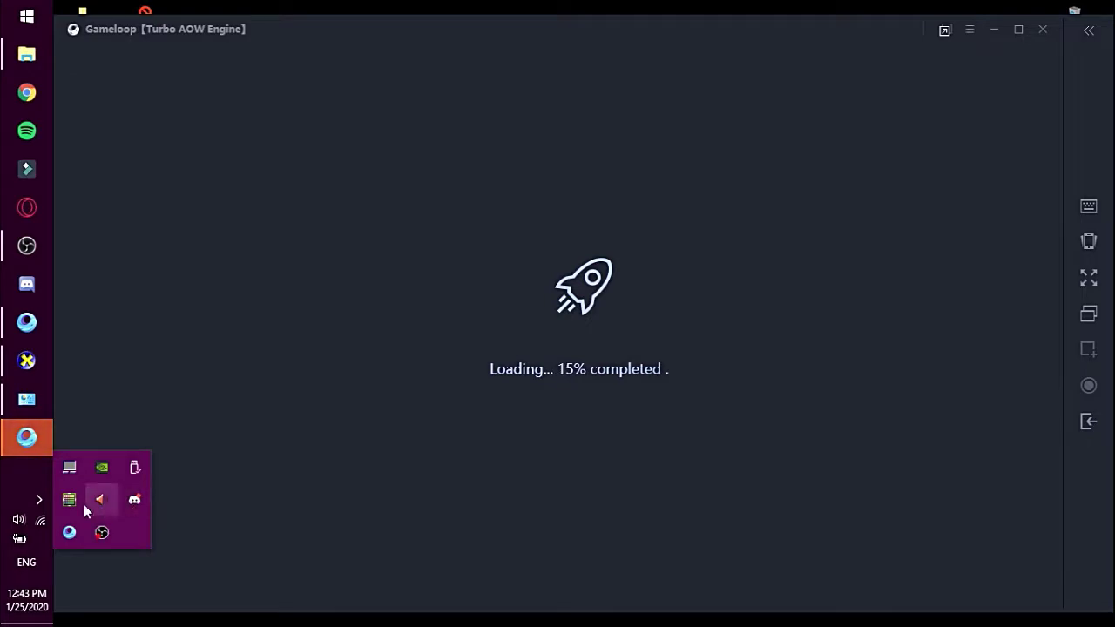
left_click(38, 504)
right_click(41, 509)
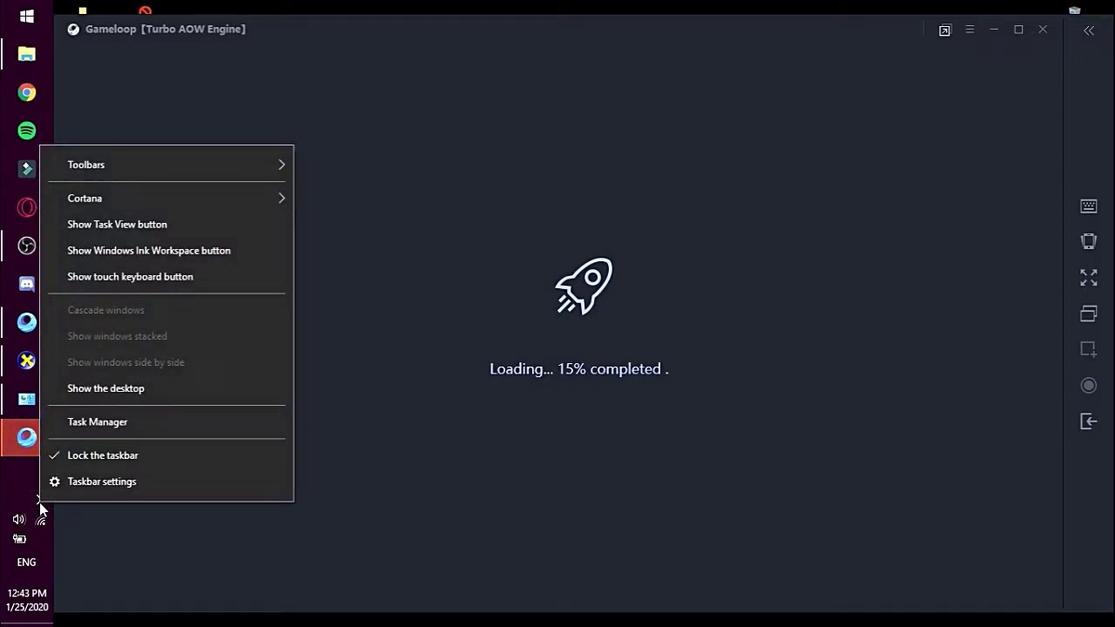
left_click(38, 504)
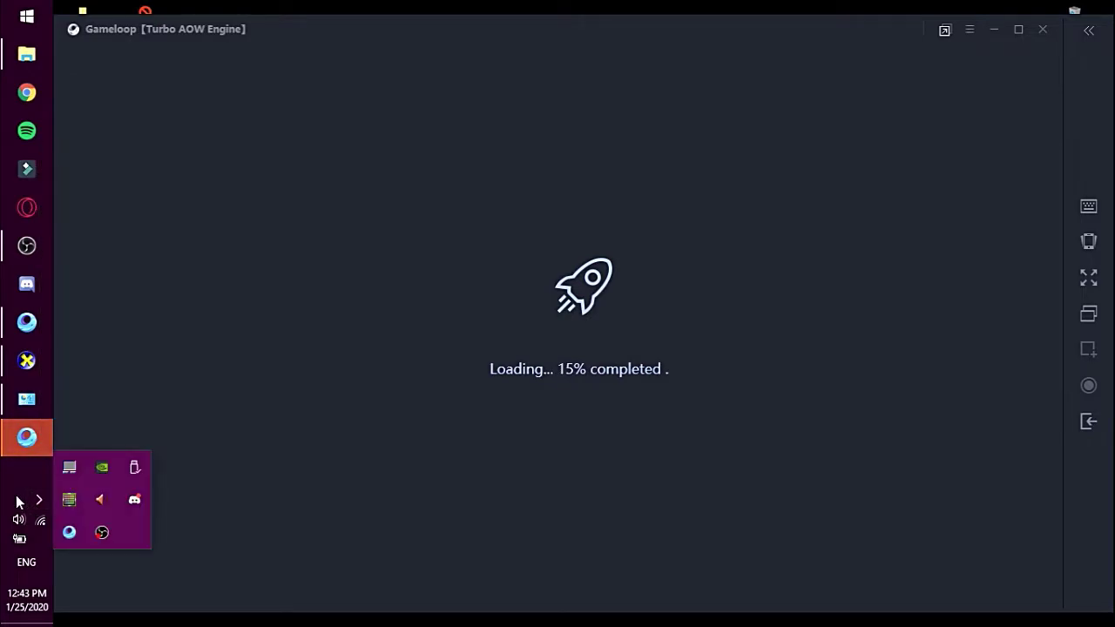
right_click(128, 504)
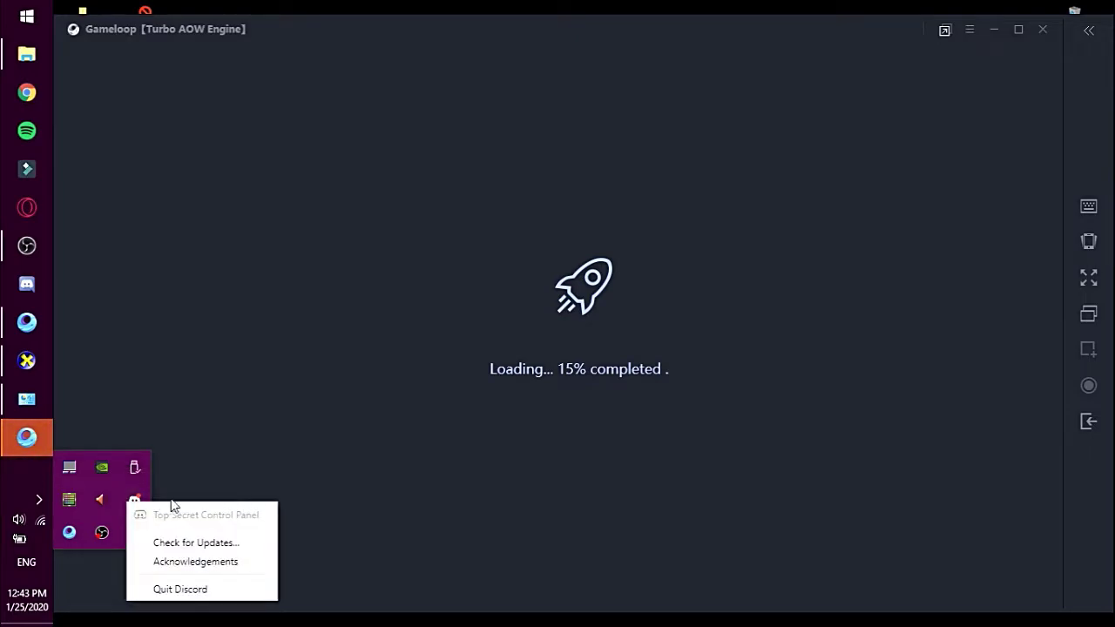
left_click(12, 491)
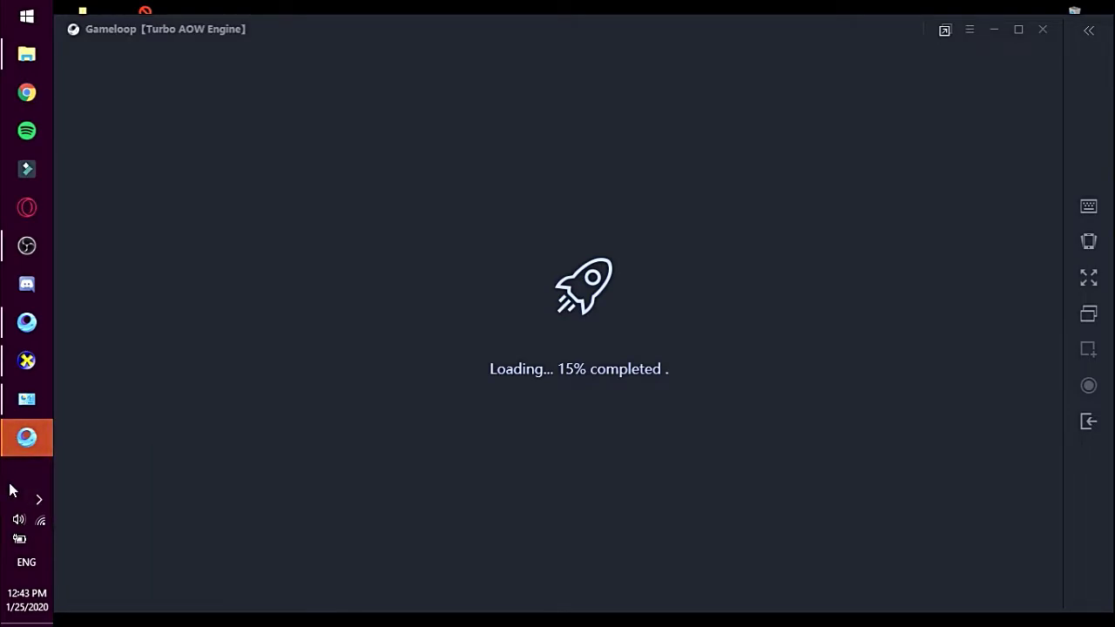
Step: Open Task Manager, quit Discord running in the background, and close Task Manager after checking the CPU usage
right_click(12, 491)
left_click(58, 411)
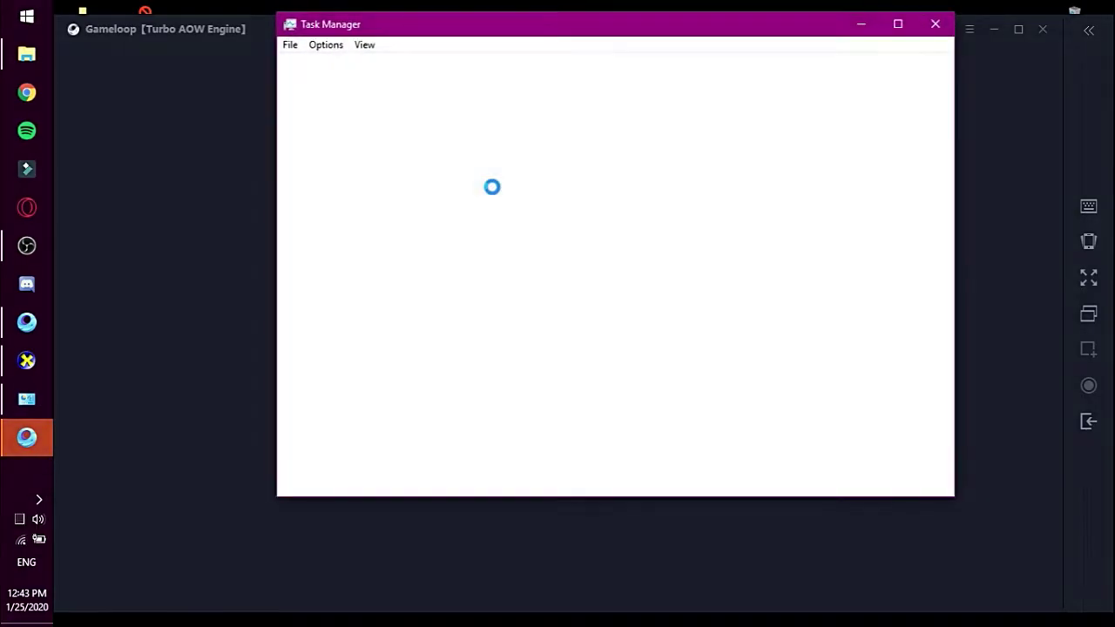
left_click(39, 501)
right_click(134, 500)
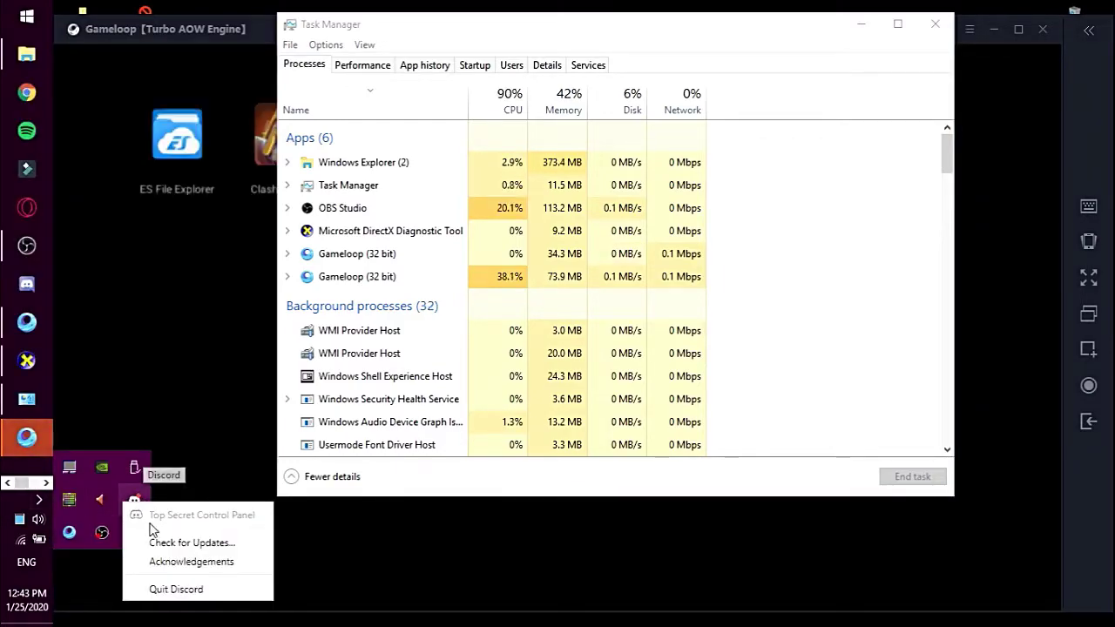
left_click(155, 590)
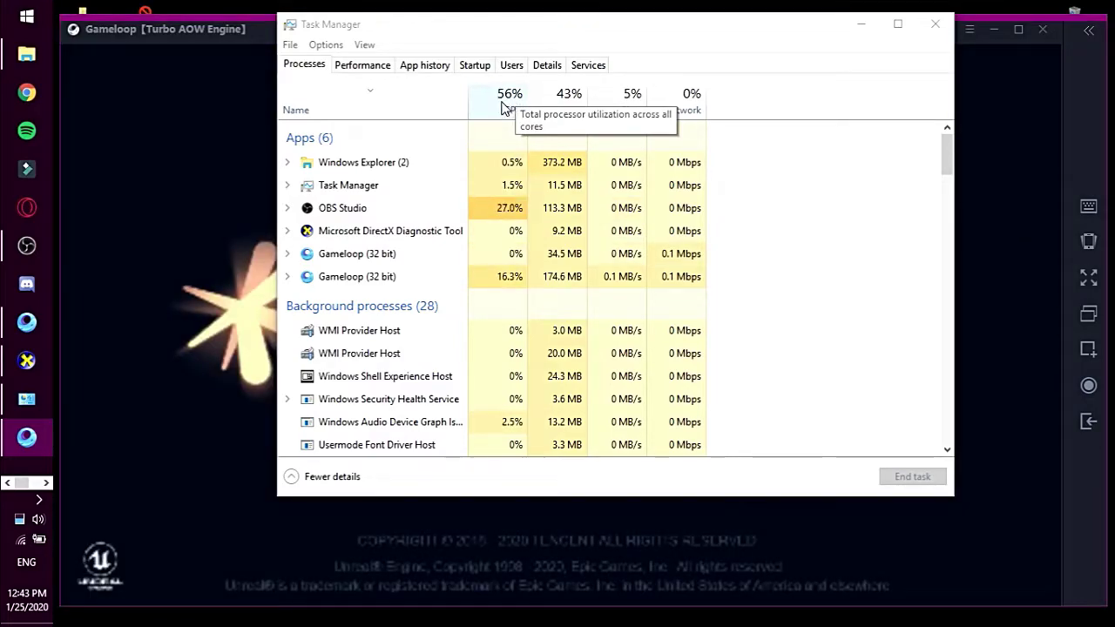
left_click(935, 26)
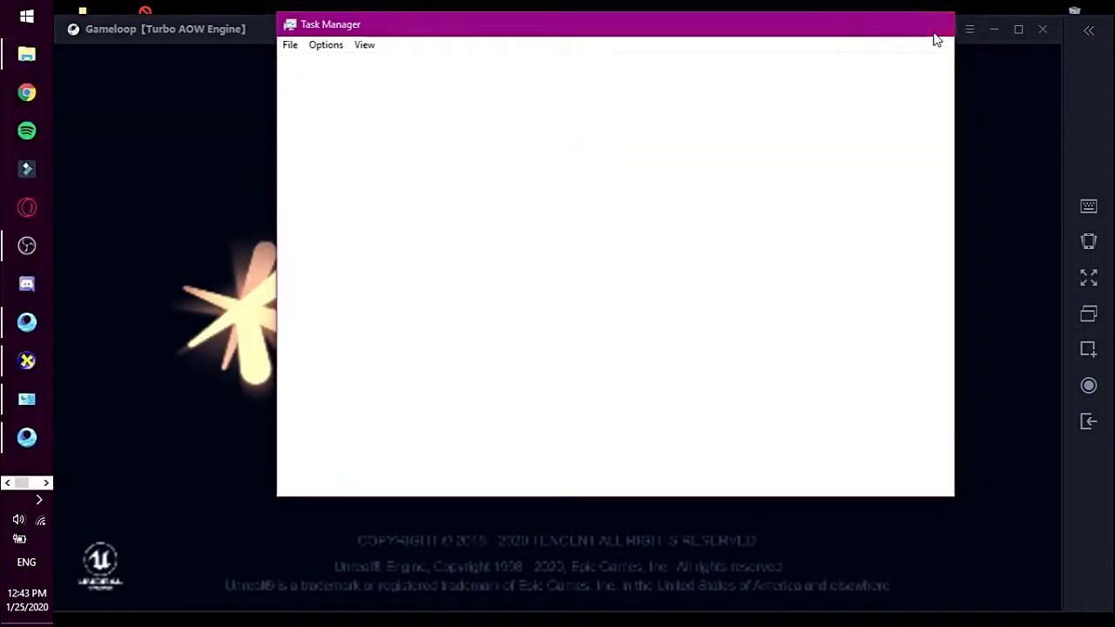
Step: Restore the emulator window to a smaller size and close its Default Controller key guide
double_click(582, 41)
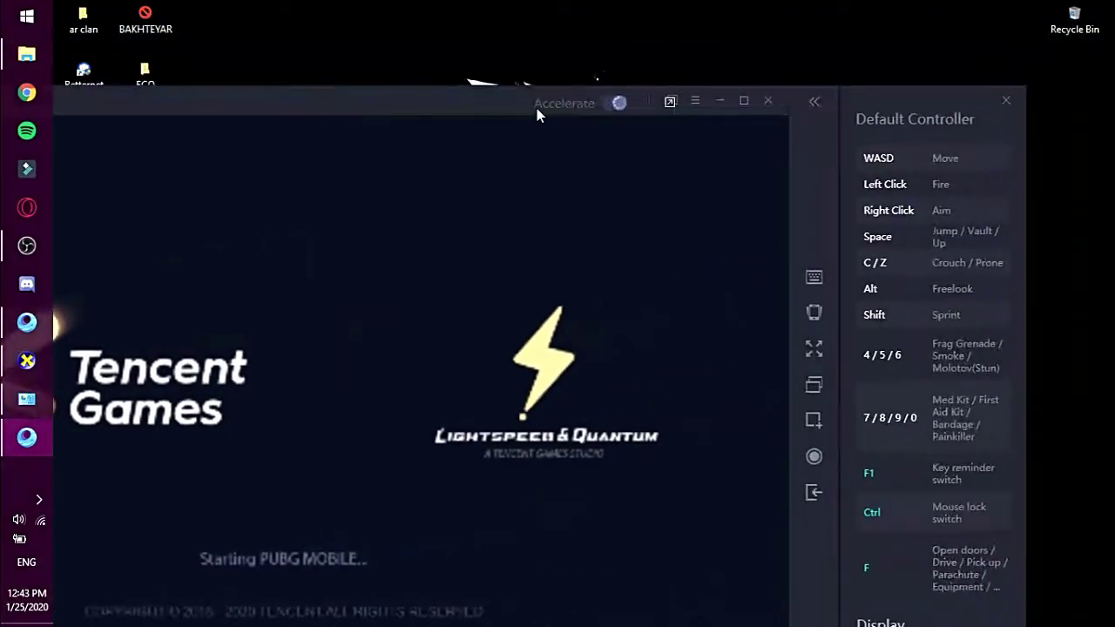
left_click(1009, 100)
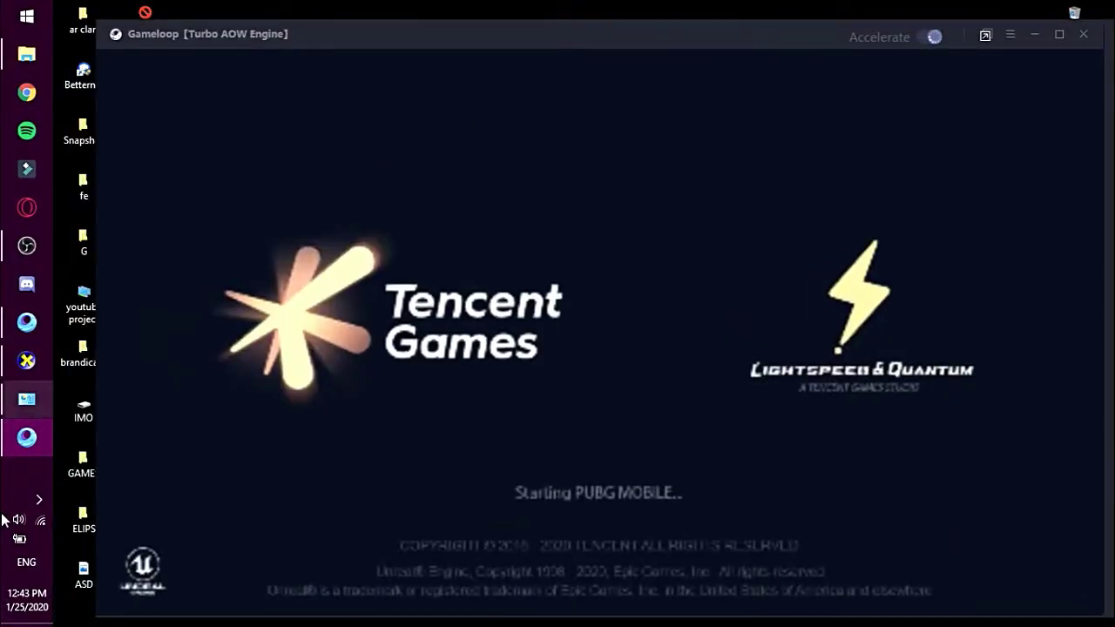
Step: Reopen Task Manager, quit the GameLoop game center running in the background, and minimize Task Manager
right_click(36, 479)
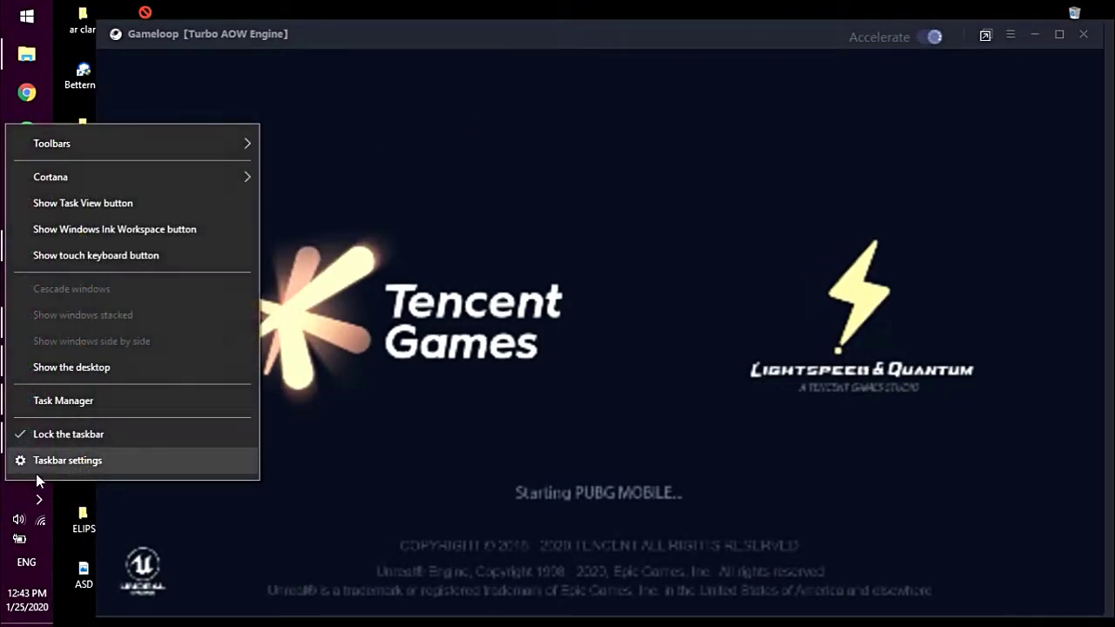
left_click(52, 401)
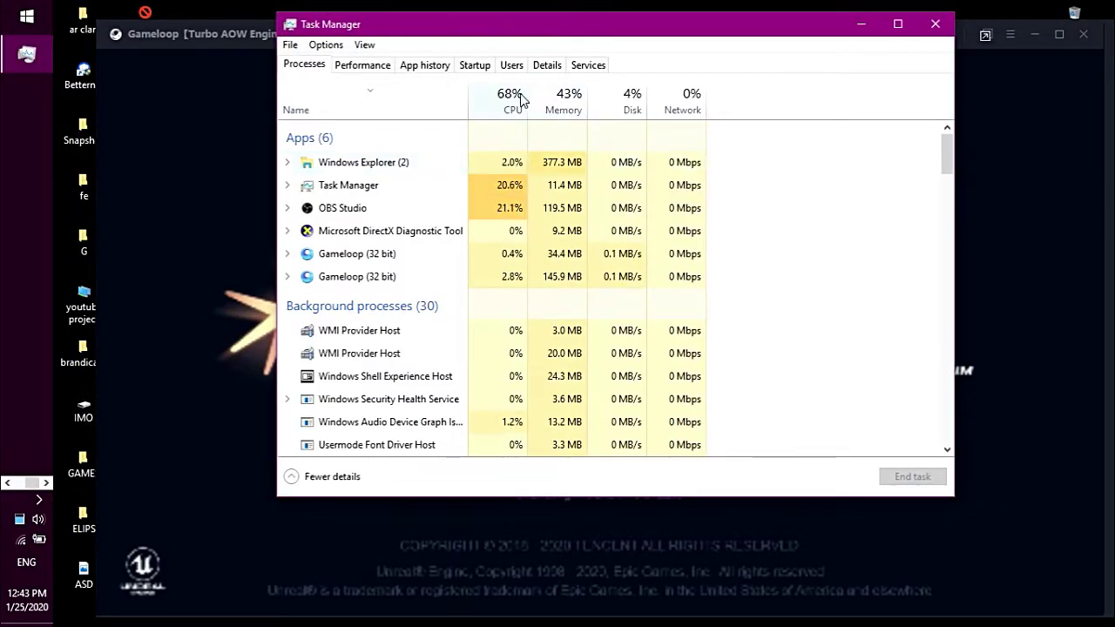
left_click(39, 500)
right_click(136, 501)
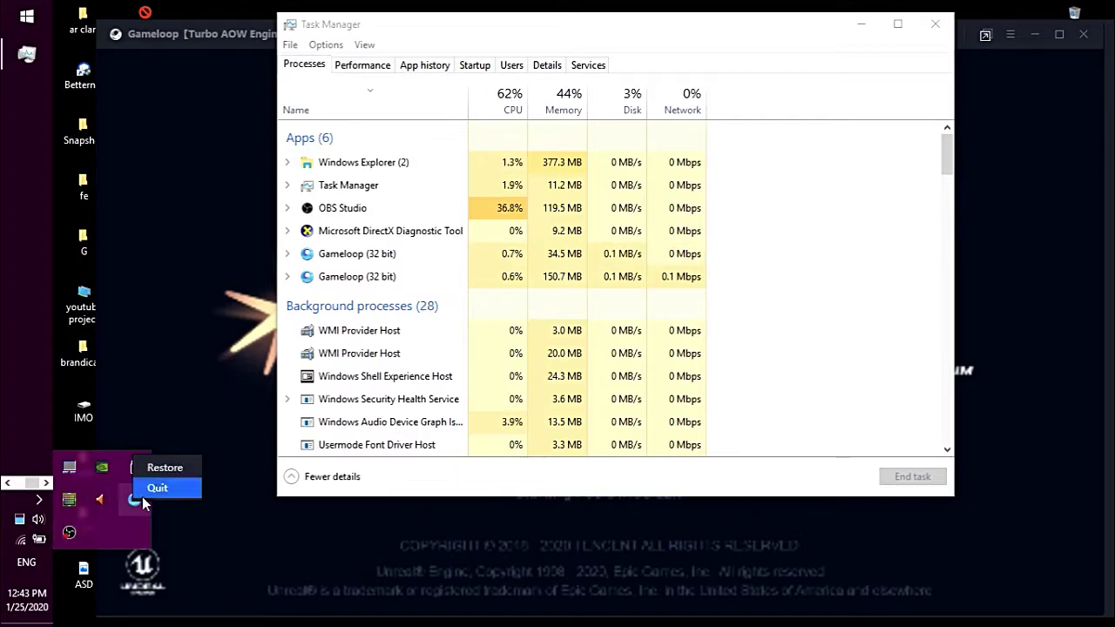
left_click(157, 490)
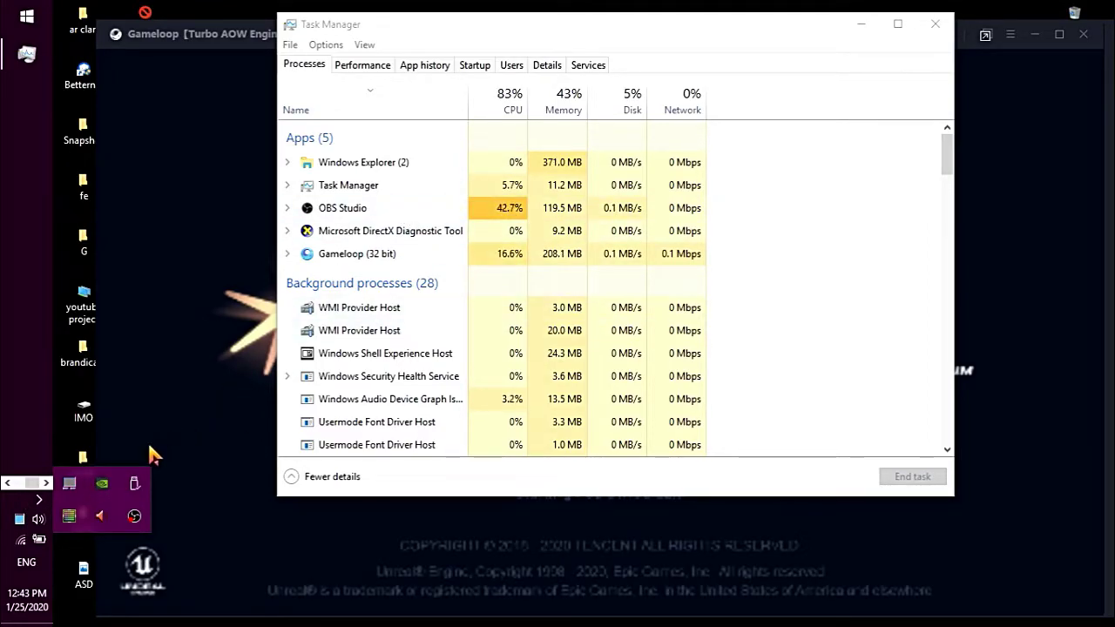
left_click(39, 499)
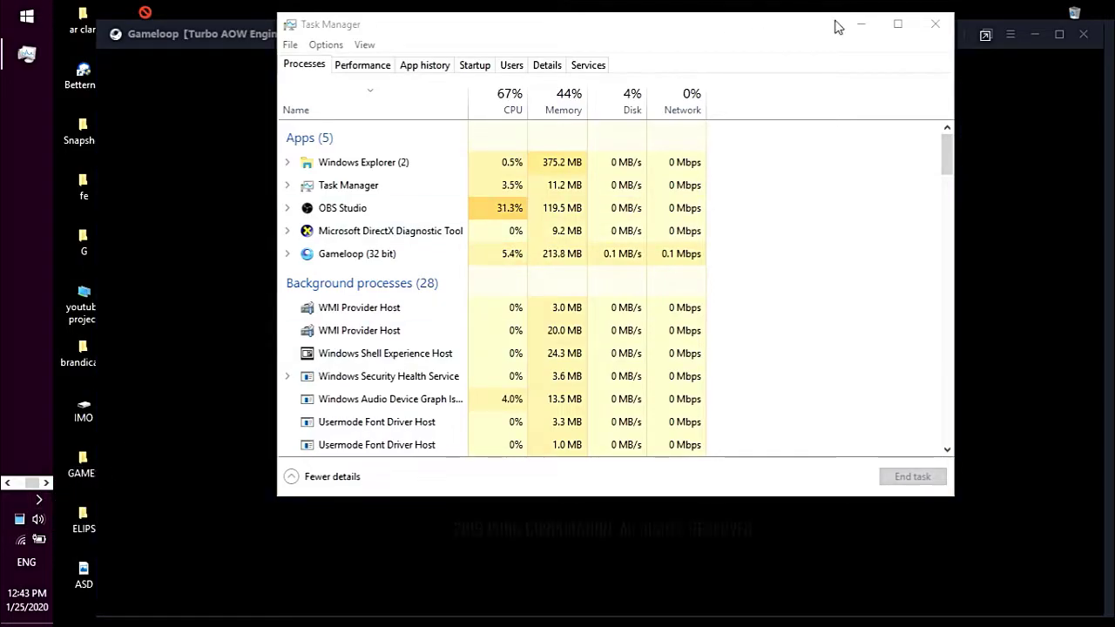
left_click(862, 24)
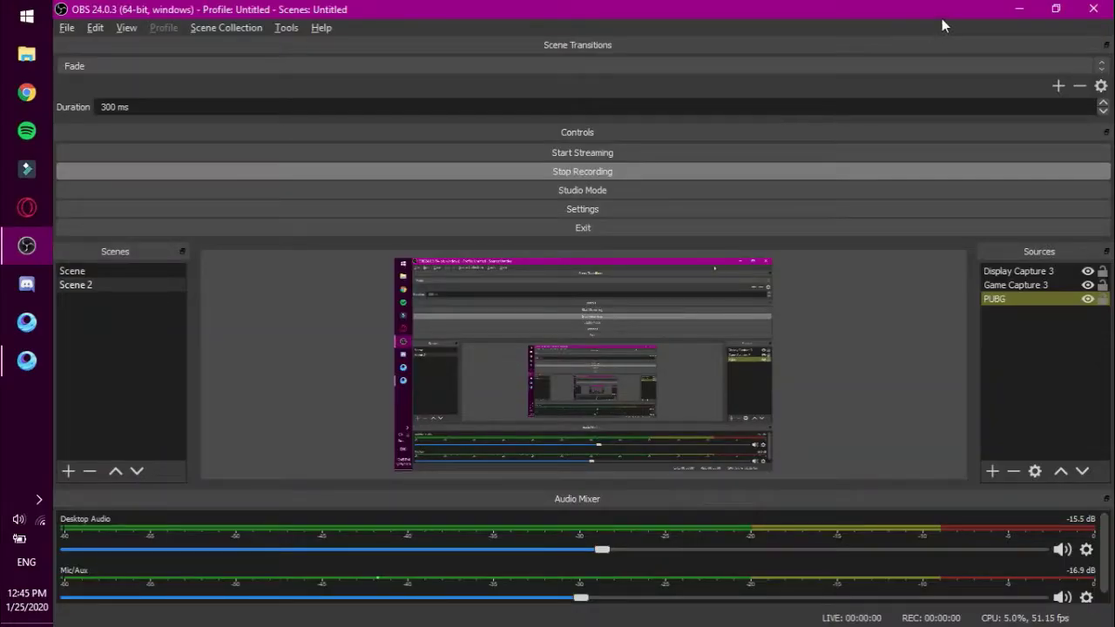
Step: Minimize OBS and dismiss the emulator detection notice in PUBG MOBILE
left_click(1015, 8)
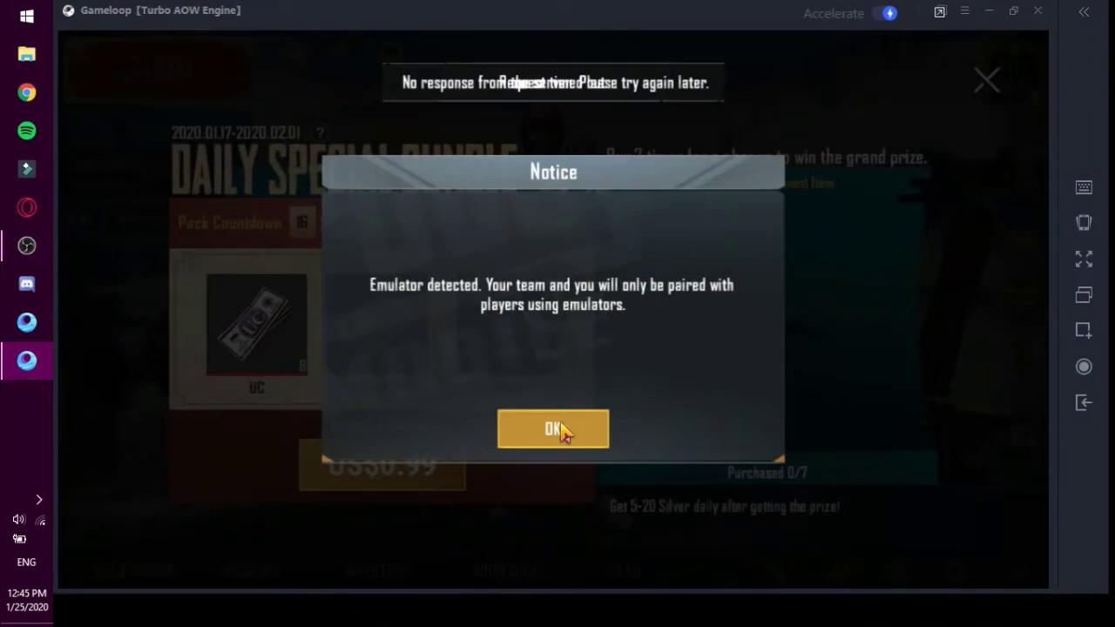
left_click(562, 431)
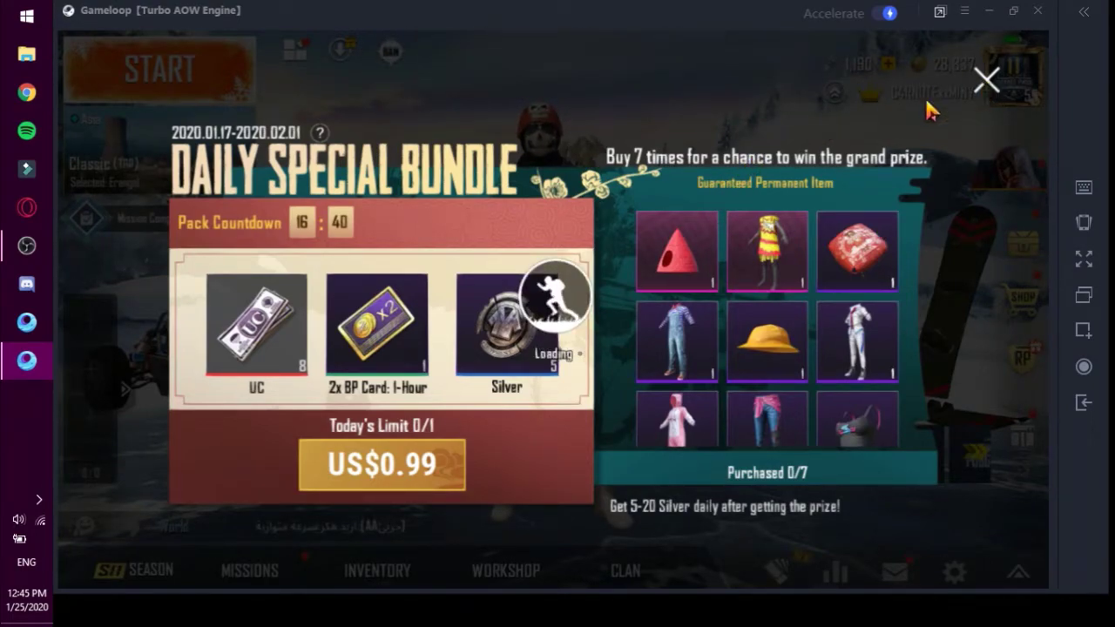
Step: Check the running processes' CPU and memory usage in Task Manager and close it
right_click(2, 468)
left_click(56, 382)
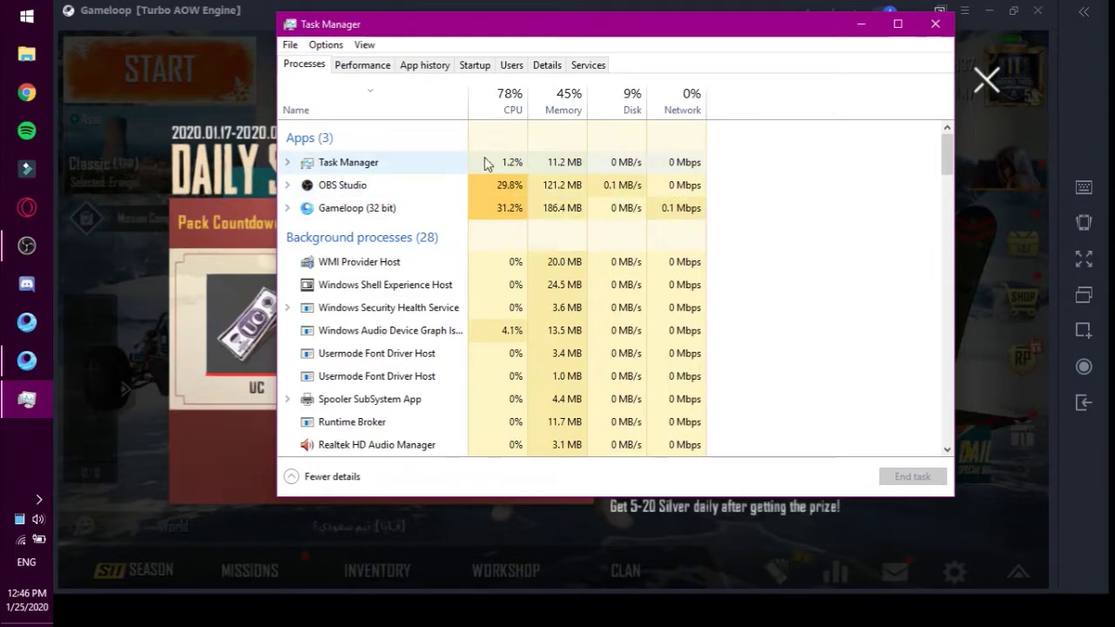
left_click(935, 25)
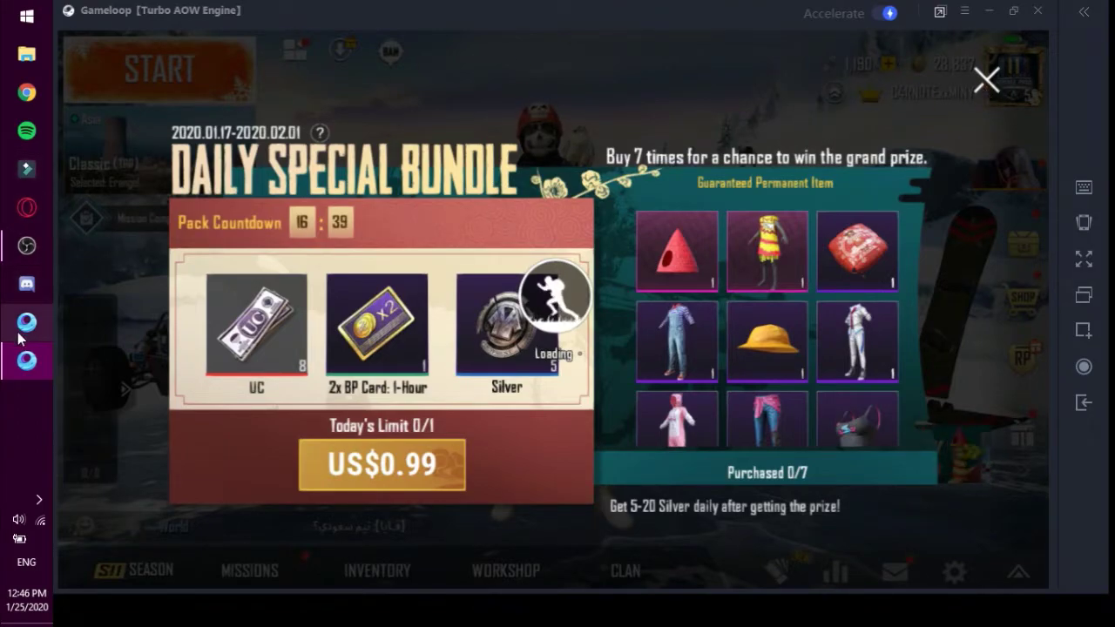
Step: Close the Daily Special Bundle offer and bring up the graphics quality, frame rate and style options in the game's Graphics settings
left_click(991, 87)
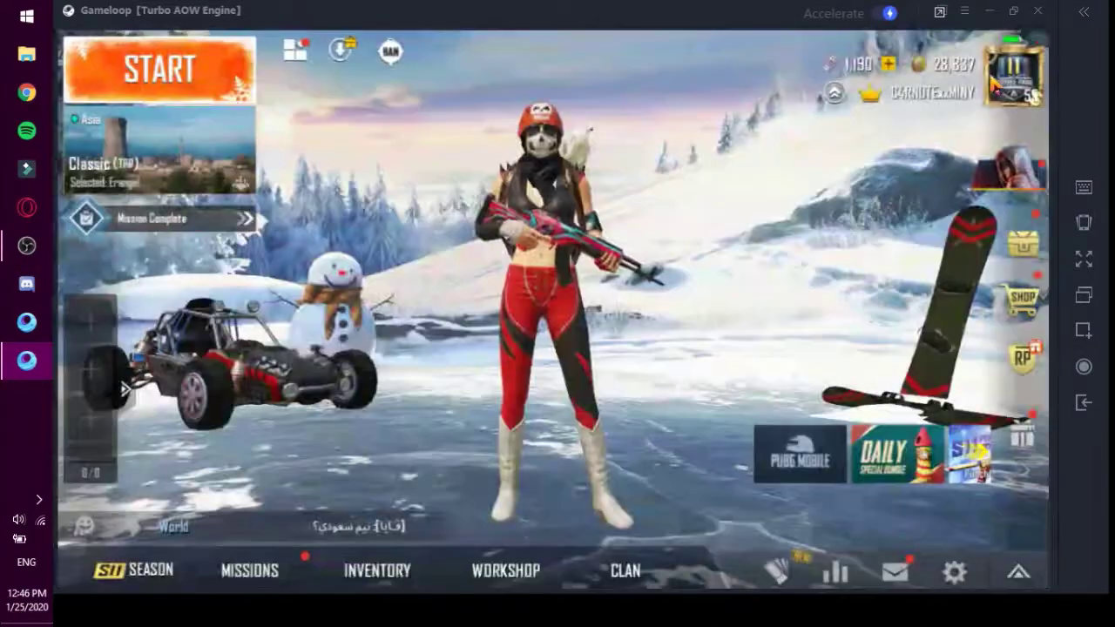
left_click_drag(615, 290, 514, 266)
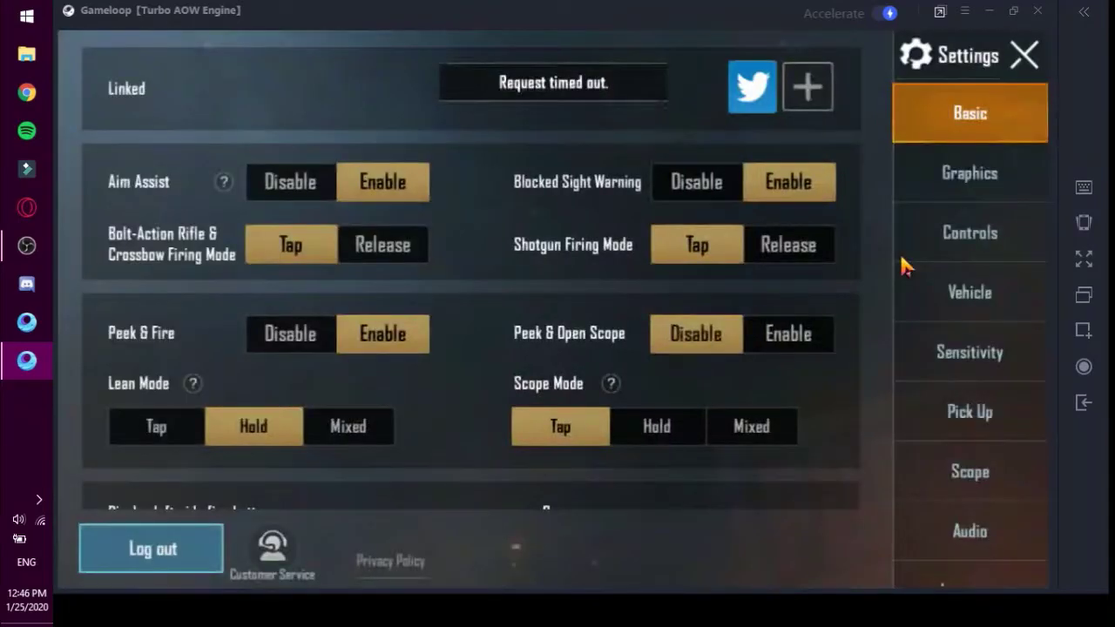
left_click(976, 179)
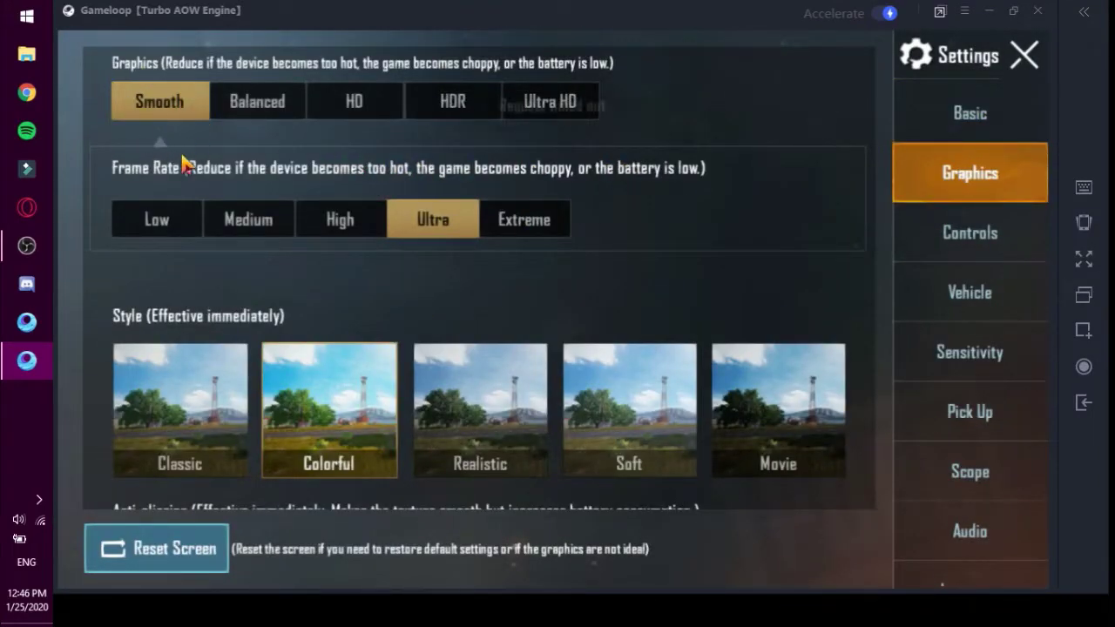
left_click_drag(527, 312, 587, 104)
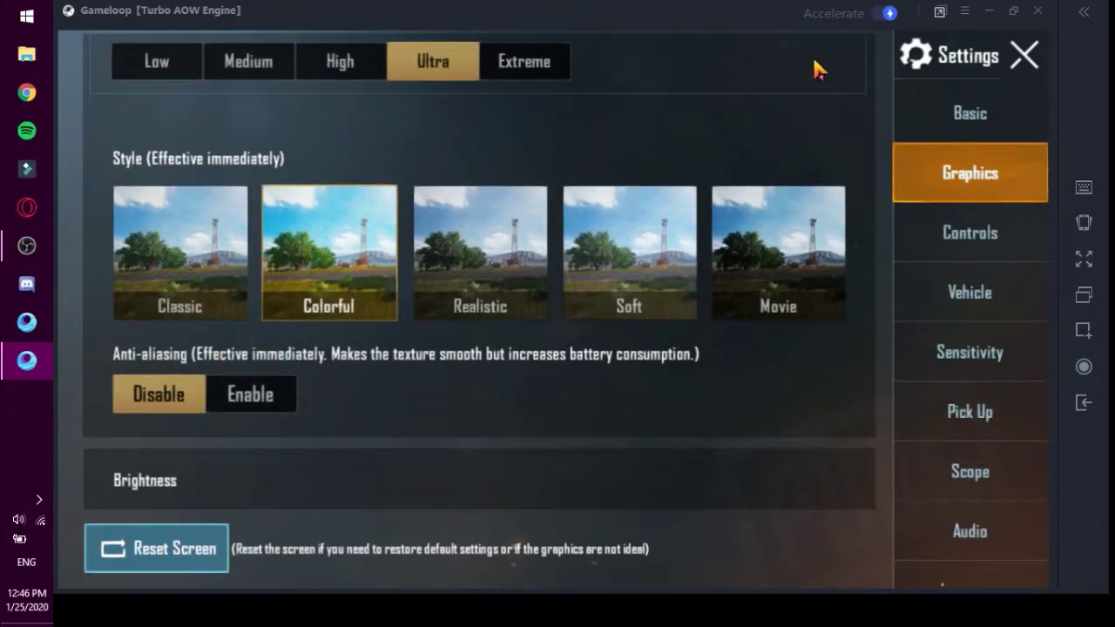
Step: Review the emulator's Engine settings and anti-aliasing options in the Setting Center, and close it without saving
left_click(964, 11)
left_click(956, 182)
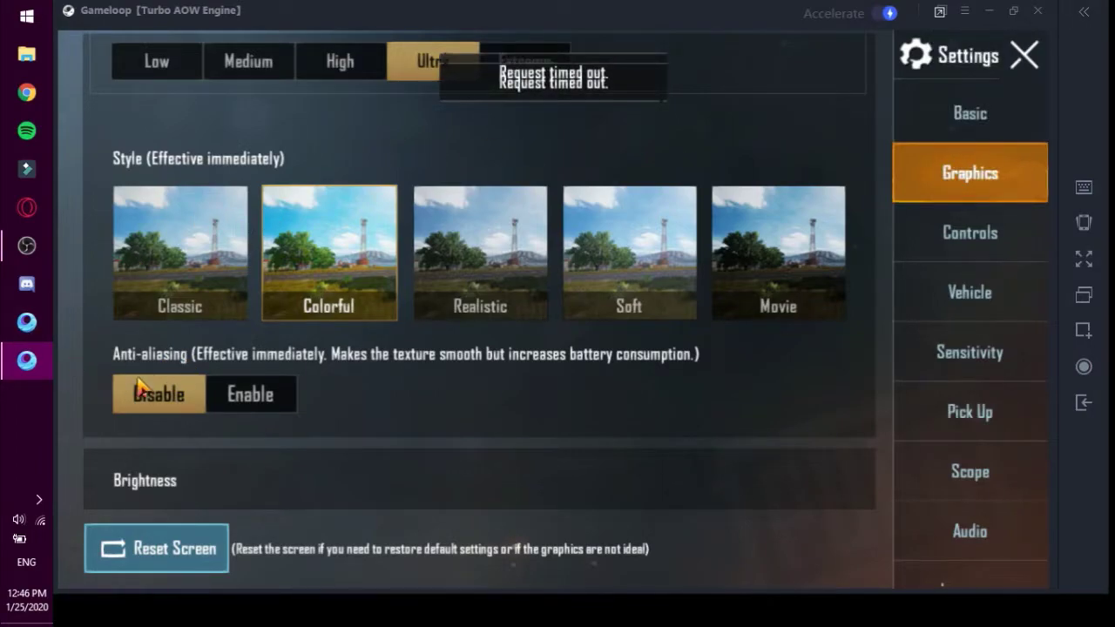
left_click(380, 173)
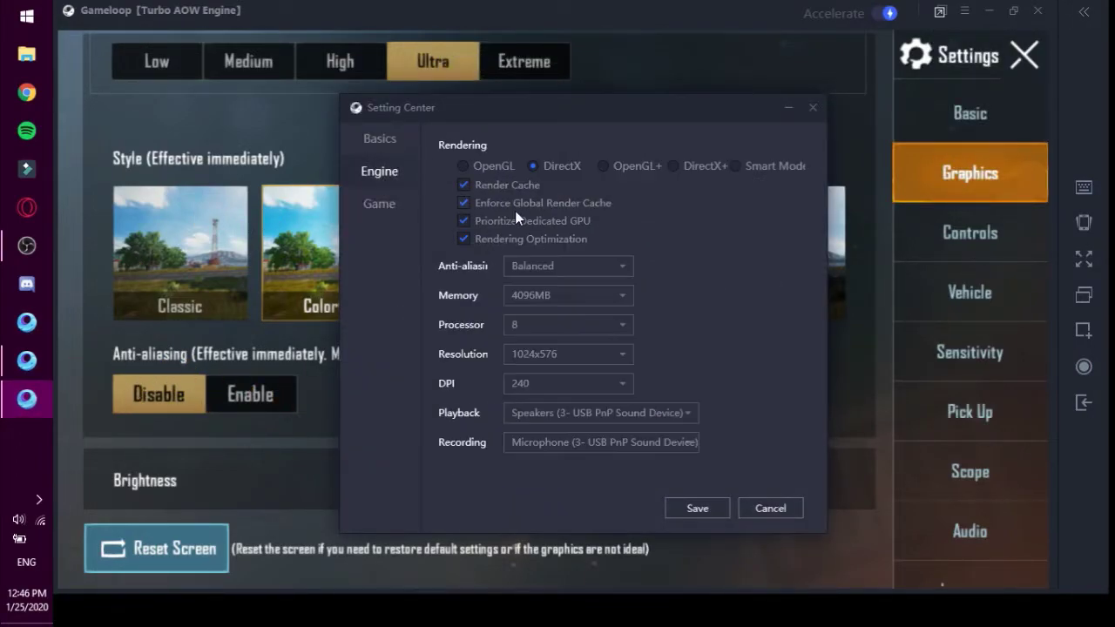
left_click(575, 271)
left_click(575, 271)
left_click(813, 107)
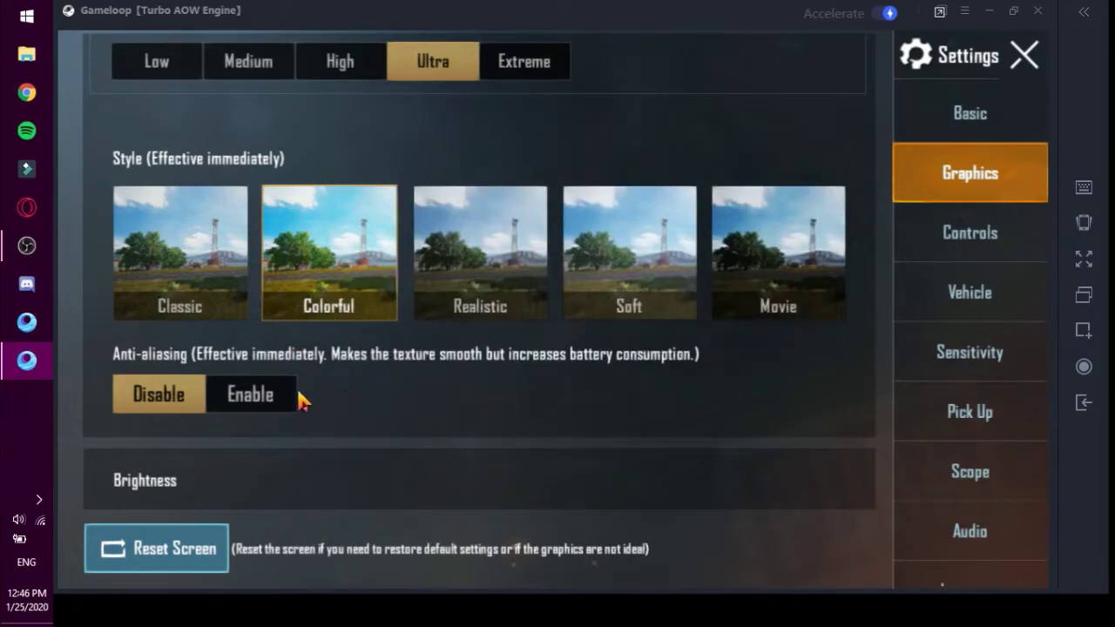
Step: Review the in-game Graphics settings for frame rate, style, anti-aliasing, brightness, non-standard screens and auto-adjust graphics
left_click_drag(445, 414, 486, 180)
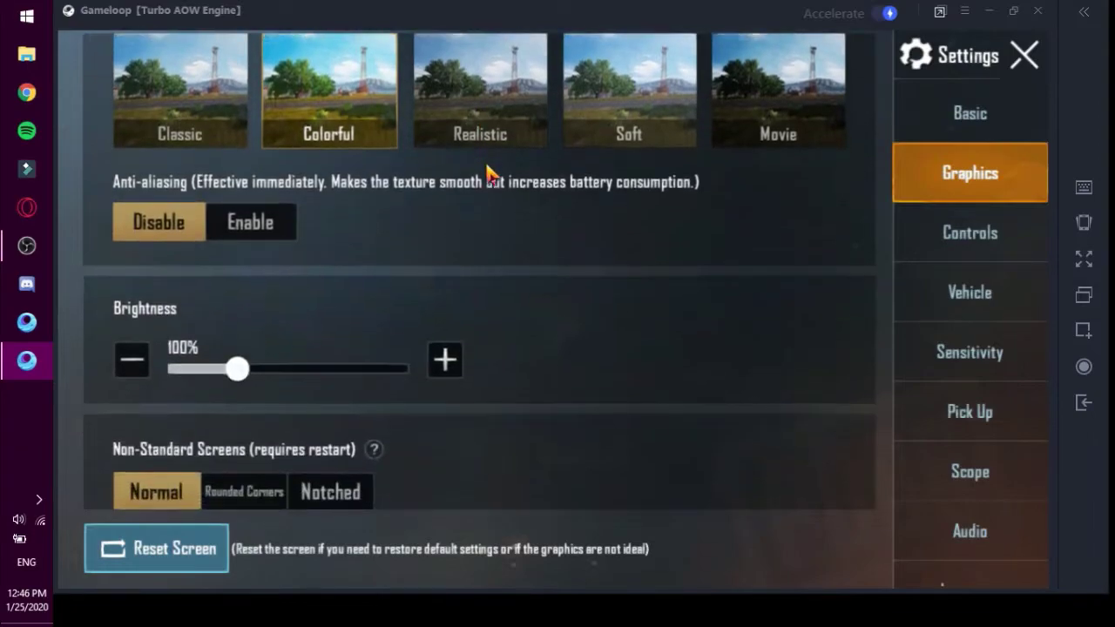
left_click_drag(582, 209, 616, 547)
left_click_drag(624, 348, 594, 28)
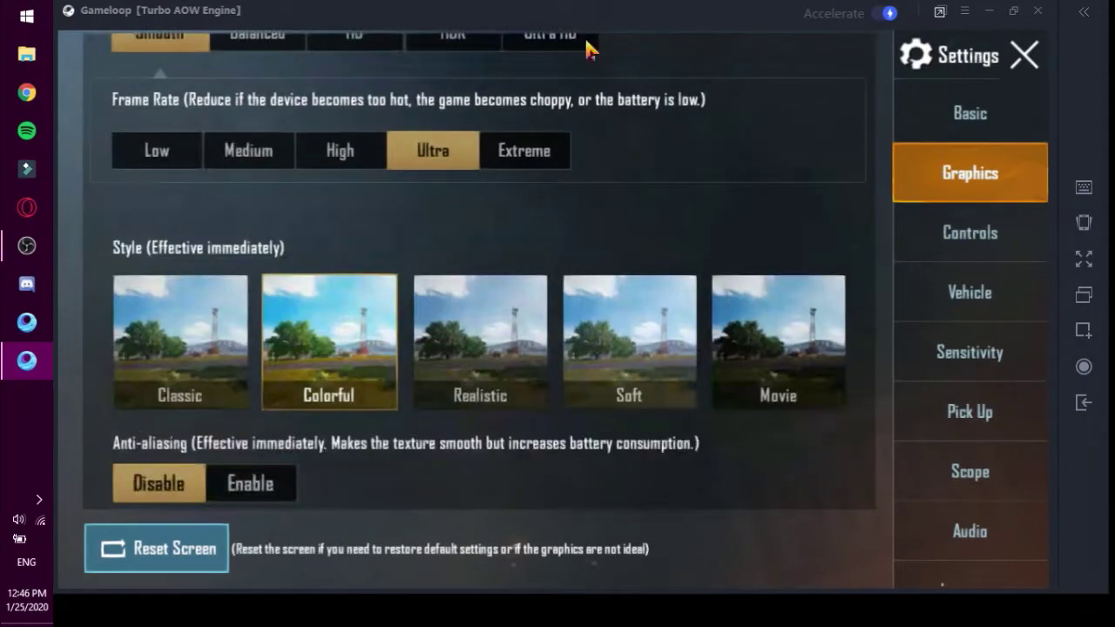
left_click_drag(607, 471, 602, 304)
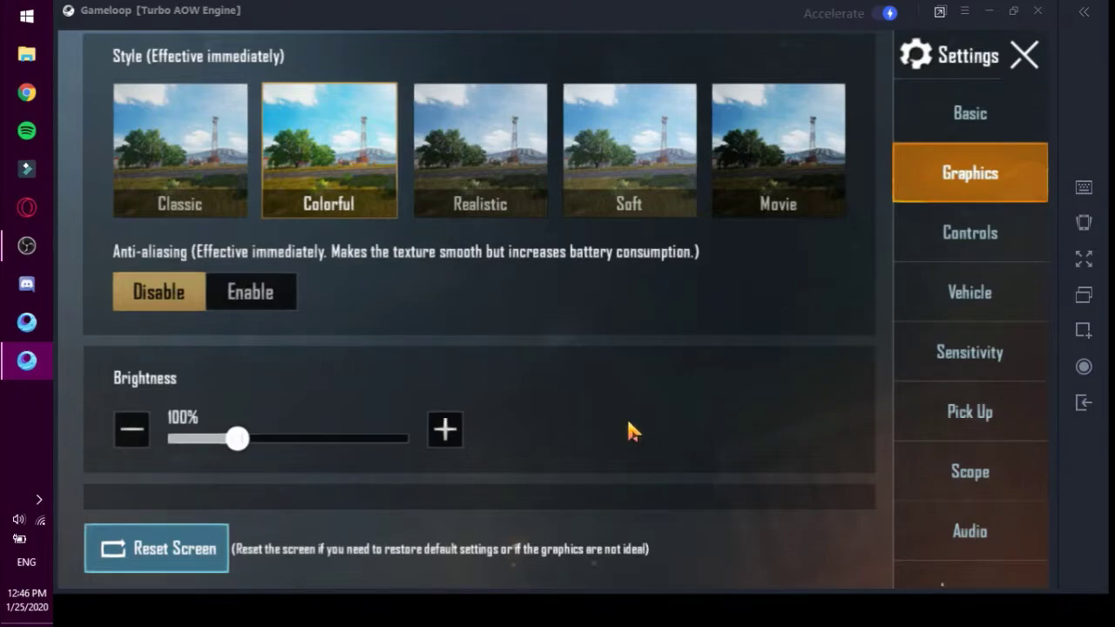
left_click_drag(629, 429, 651, 129)
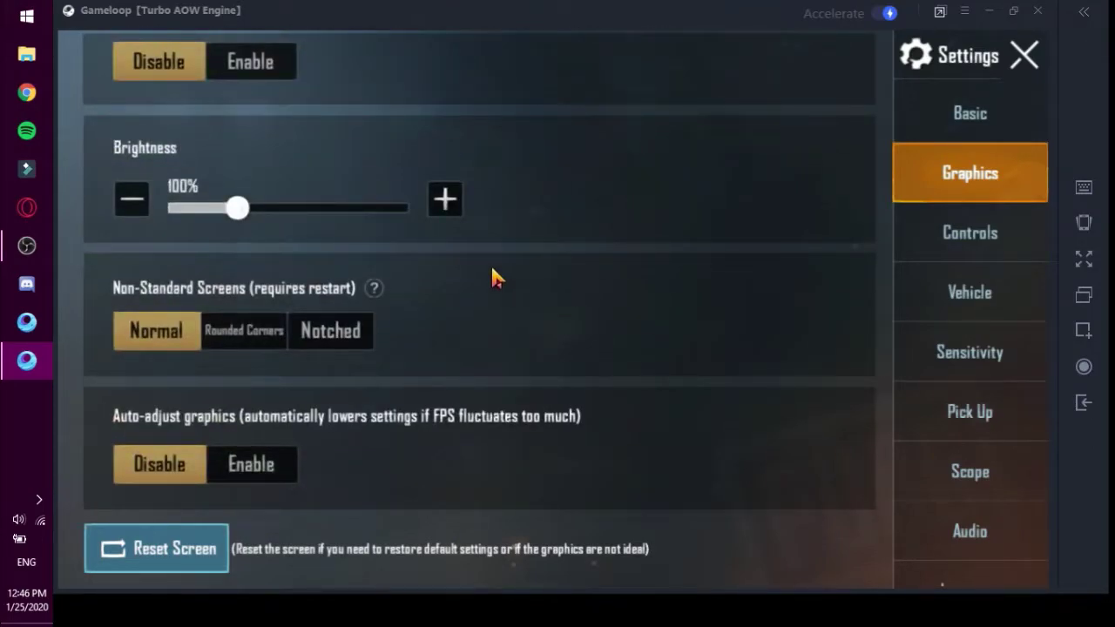
scroll(542, 546, "up", 5)
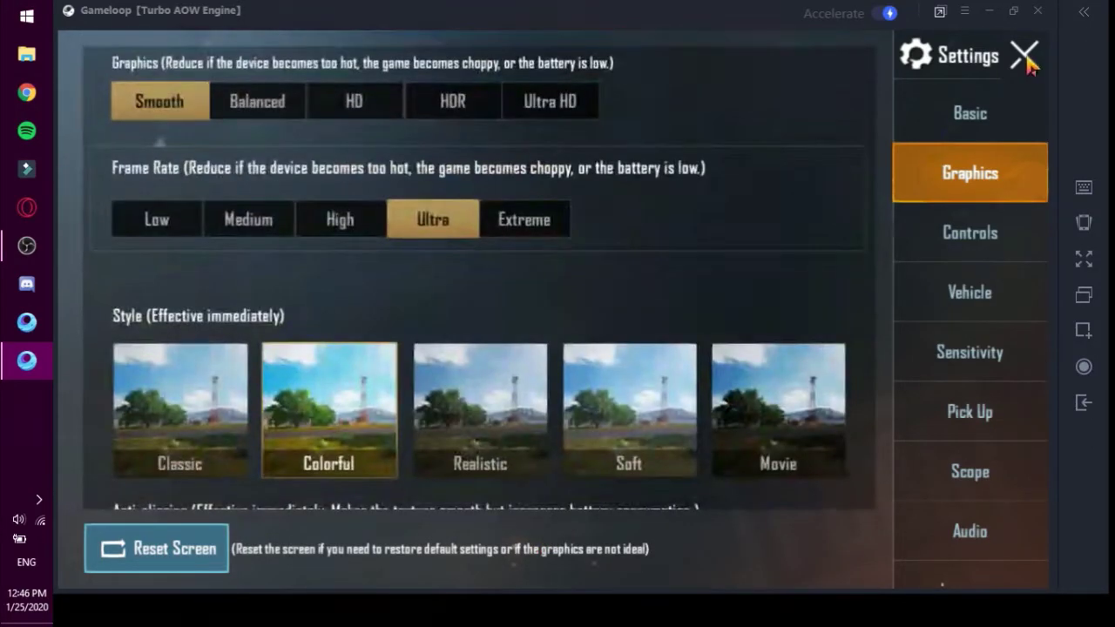
Step: Review the in-game Basic settings, including FPP Swap, the 1st Person Perspective Camera View and the results and outfit visibility options
left_click(958, 120)
left_click_drag(419, 457, 445, 38)
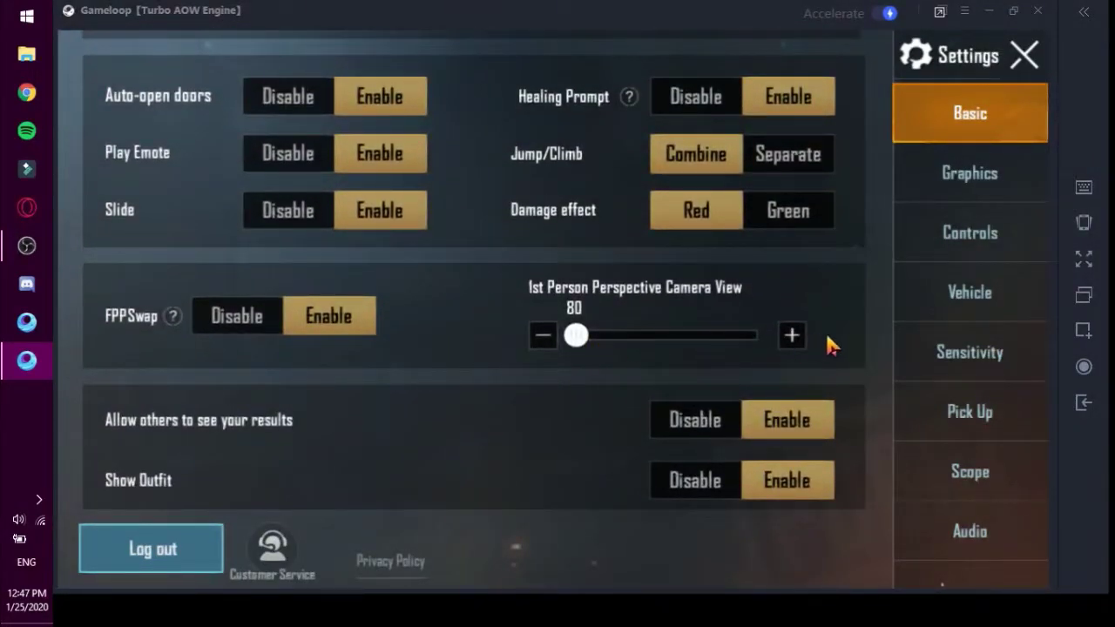
left_click_drag(588, 341, 416, 193)
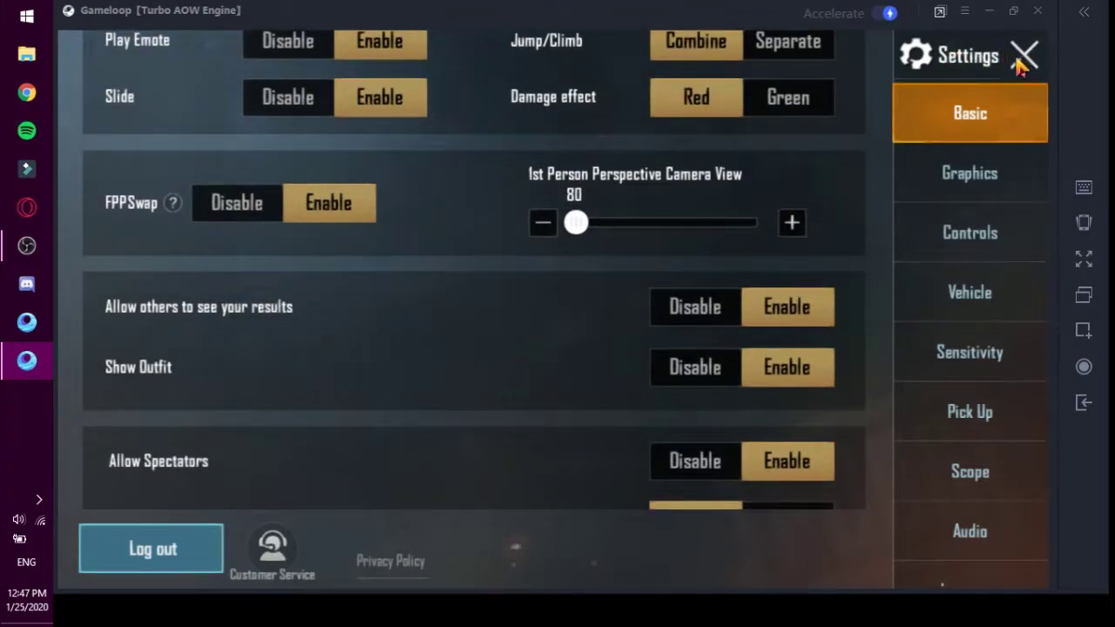
Step: Close the in-game Settings, check the recording status in OBS, and return to the game lobby
left_click(1021, 59)
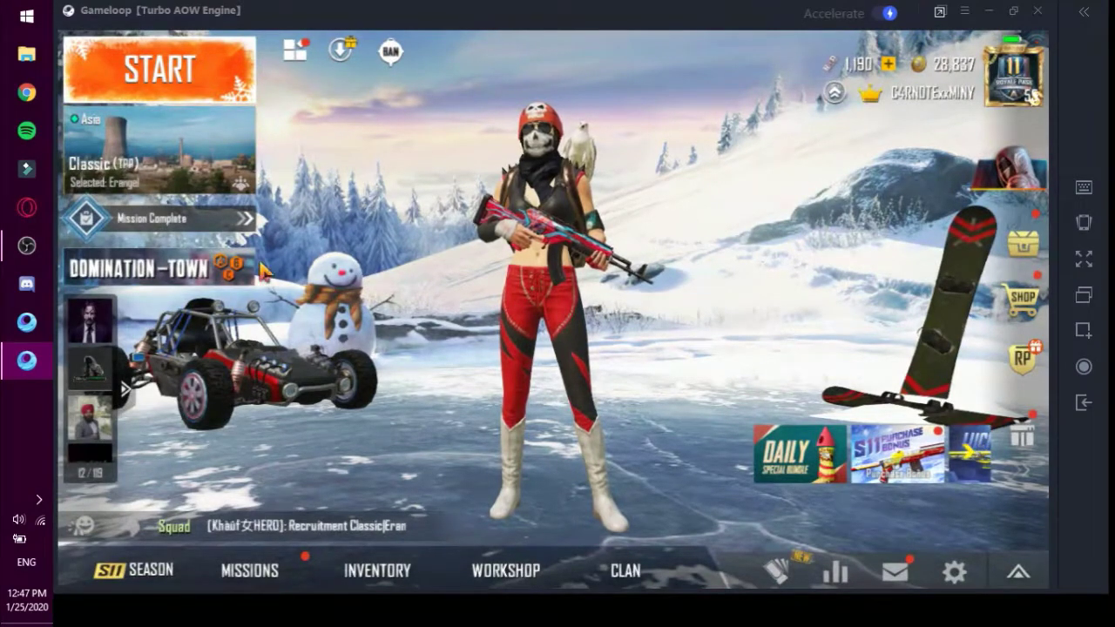
left_click(13, 243)
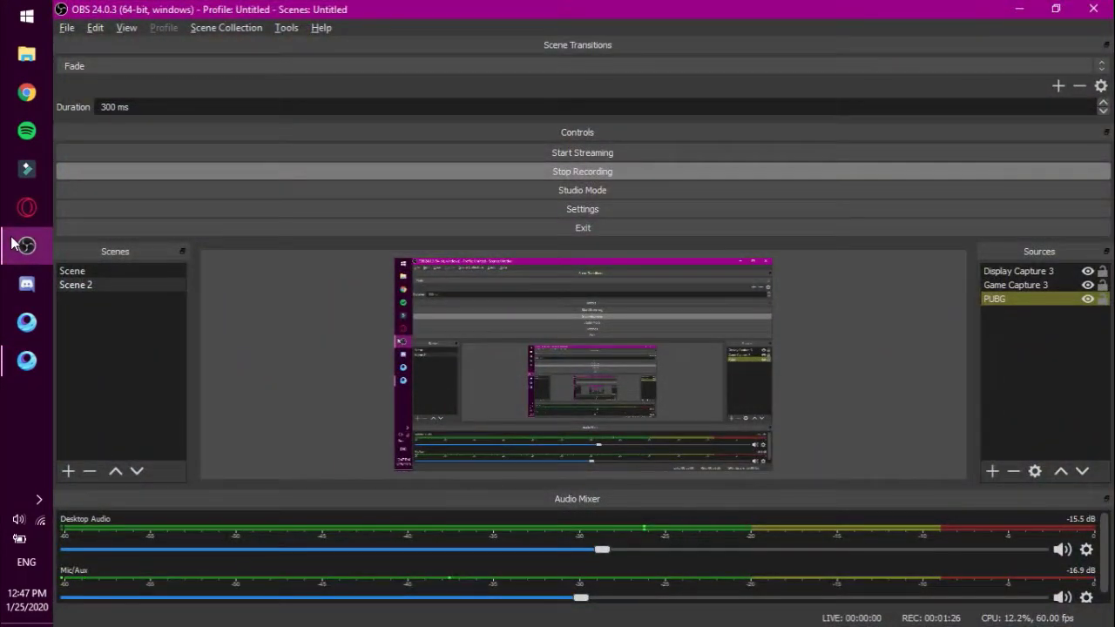
left_click(13, 243)
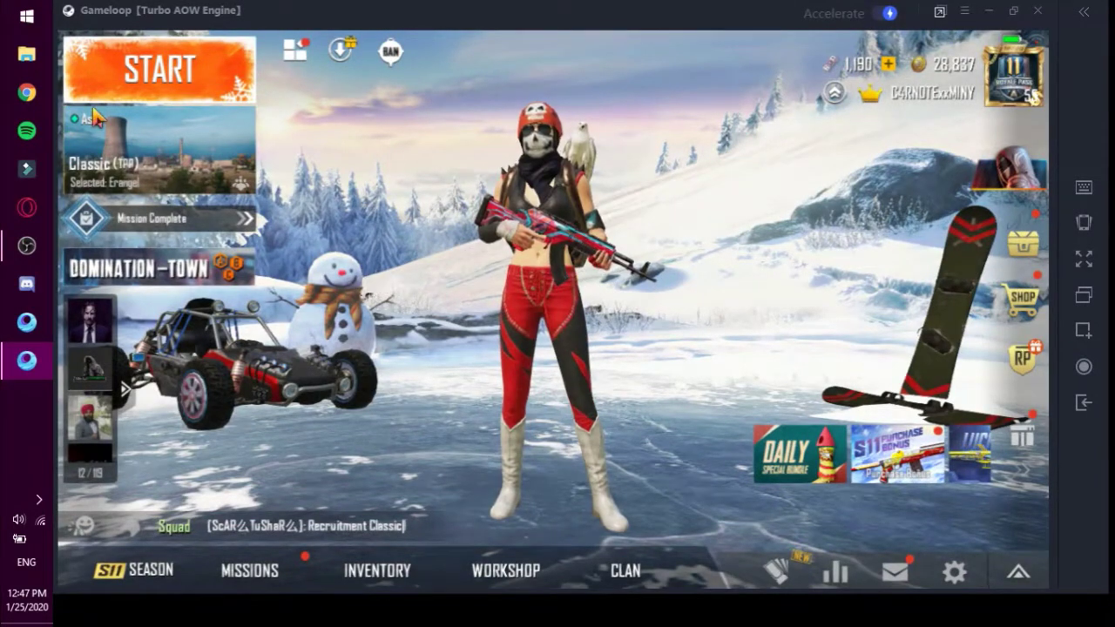
Step: Look through the Arcade modes and choose the EvoGround mode with Arena Training on the Warehouse map
left_click(135, 187)
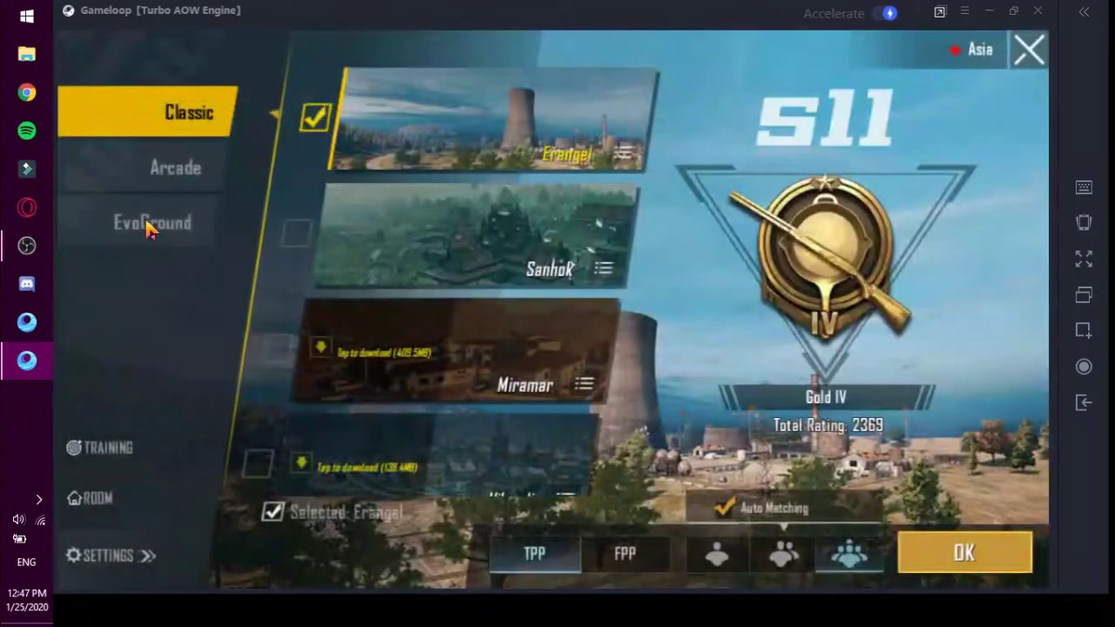
left_click(167, 169)
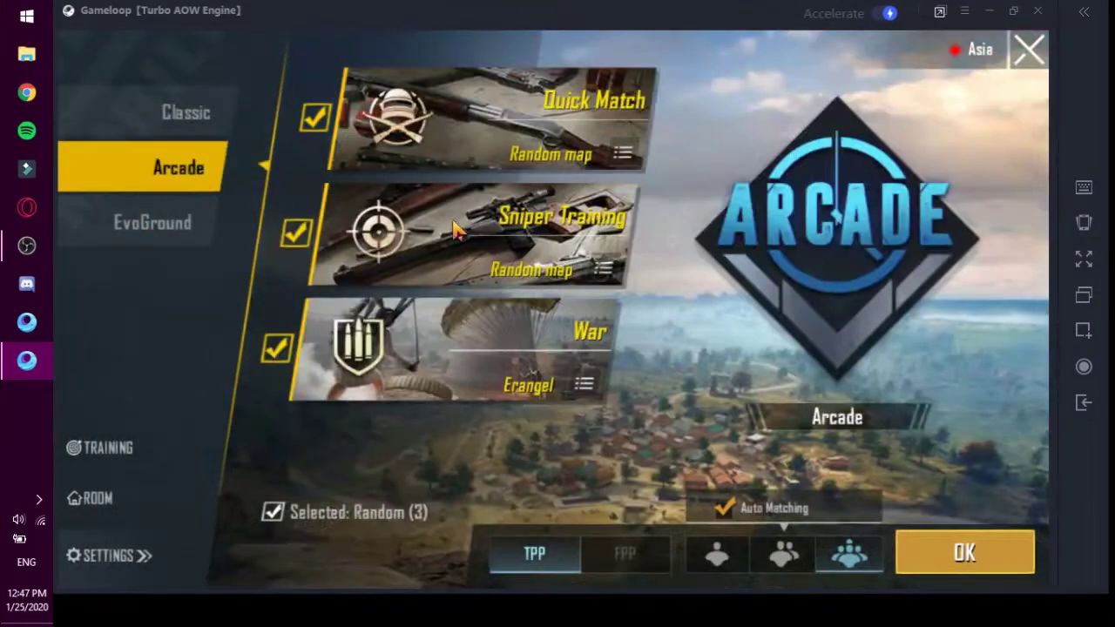
left_click(174, 247)
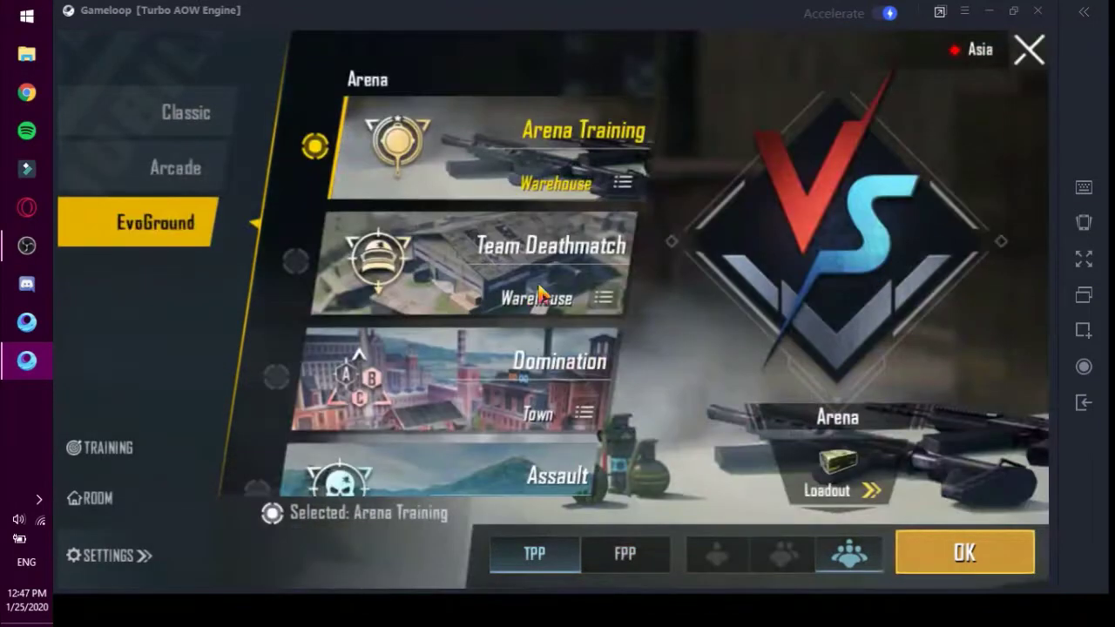
left_click(934, 543)
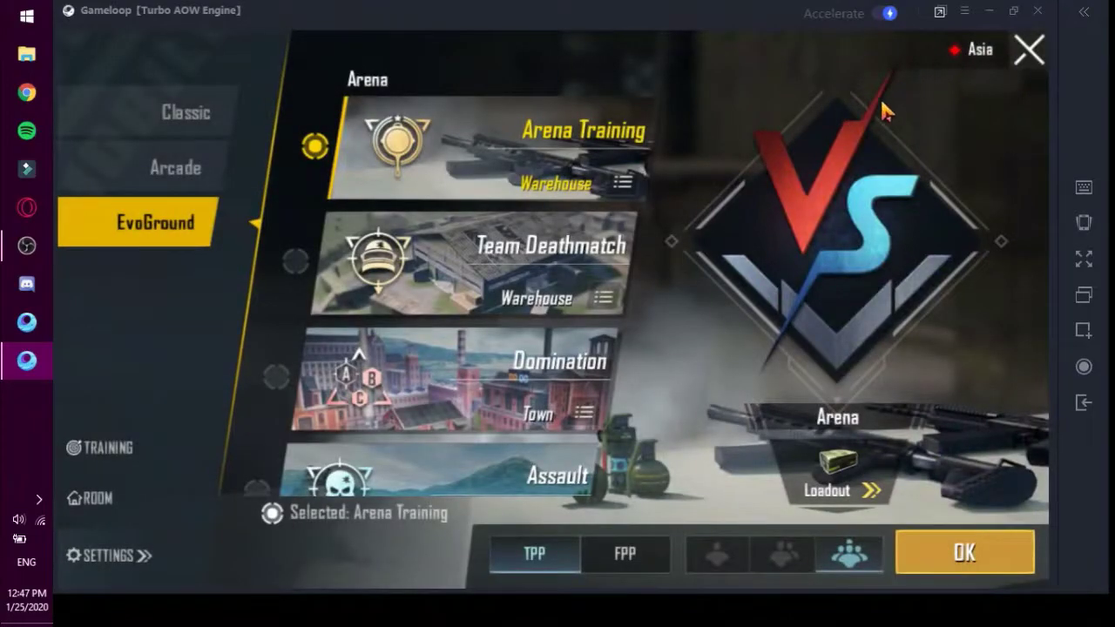
Step: Check the server latencies in Matchmaking Settings and save the settings with the Asia server selected
left_click(974, 50)
left_click(718, 173)
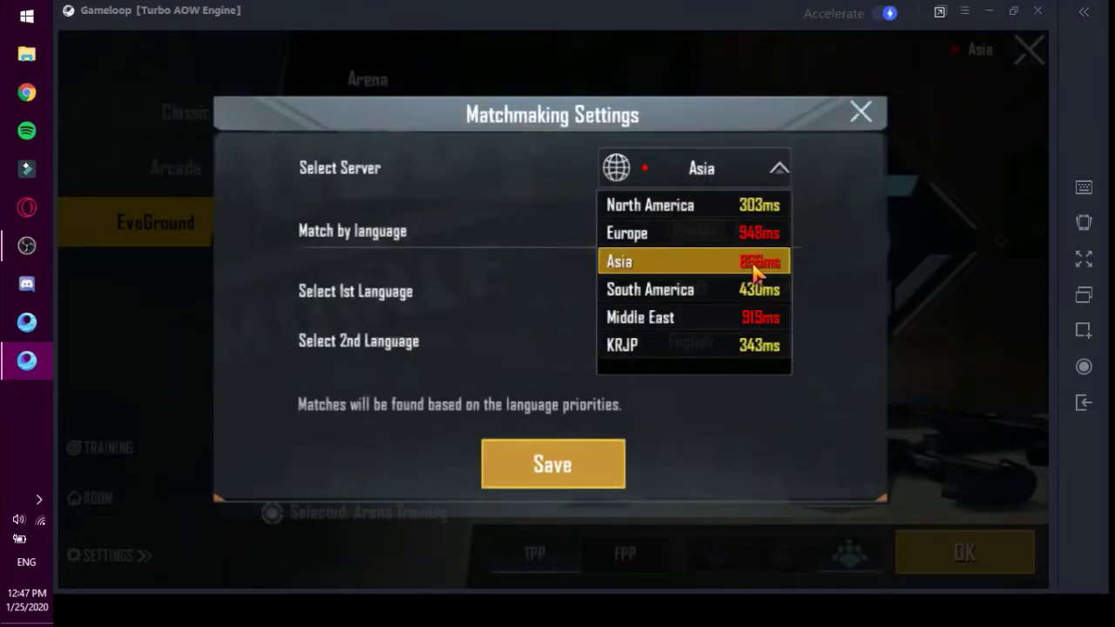
left_click(866, 149)
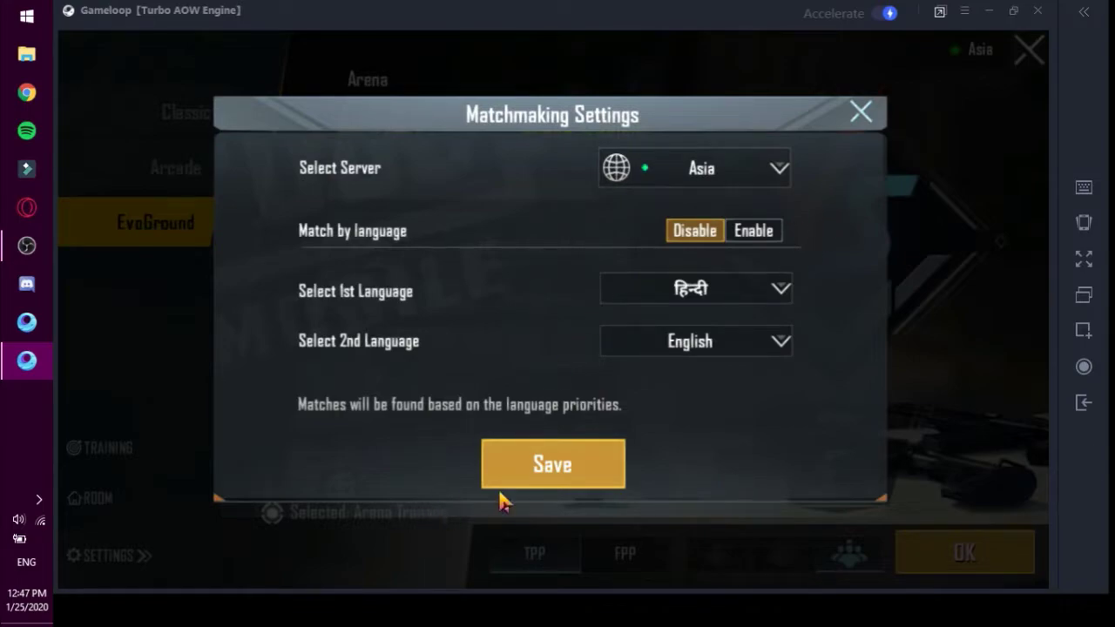
left_click(549, 466)
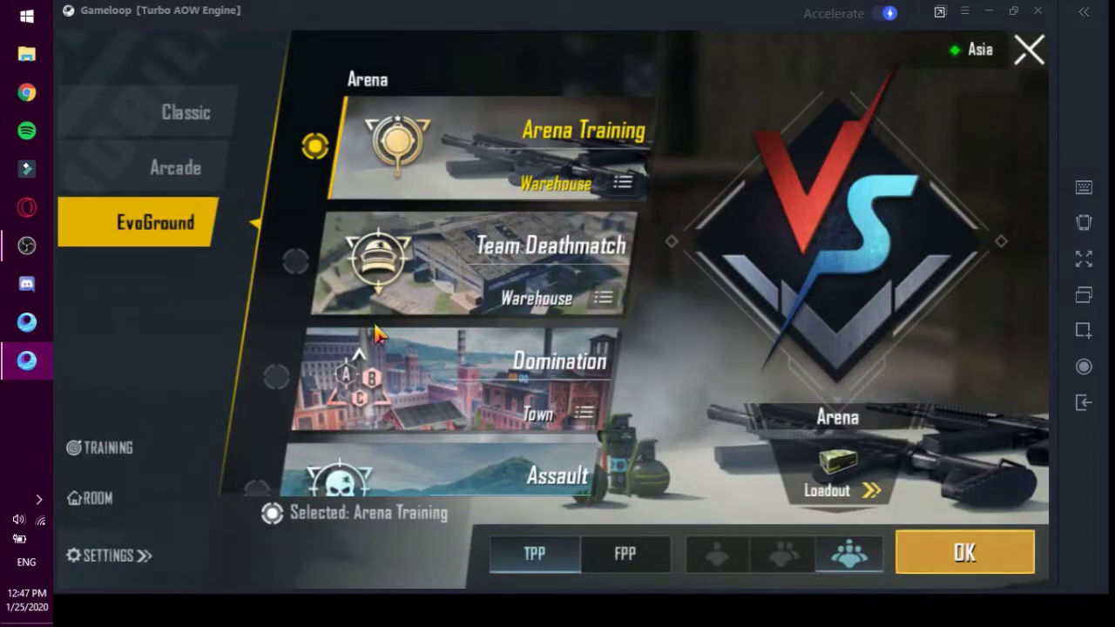
Step: Bring up the DirectX Diagnostic Tool and close it along with the other unneeded background window
key("alt+Tab")
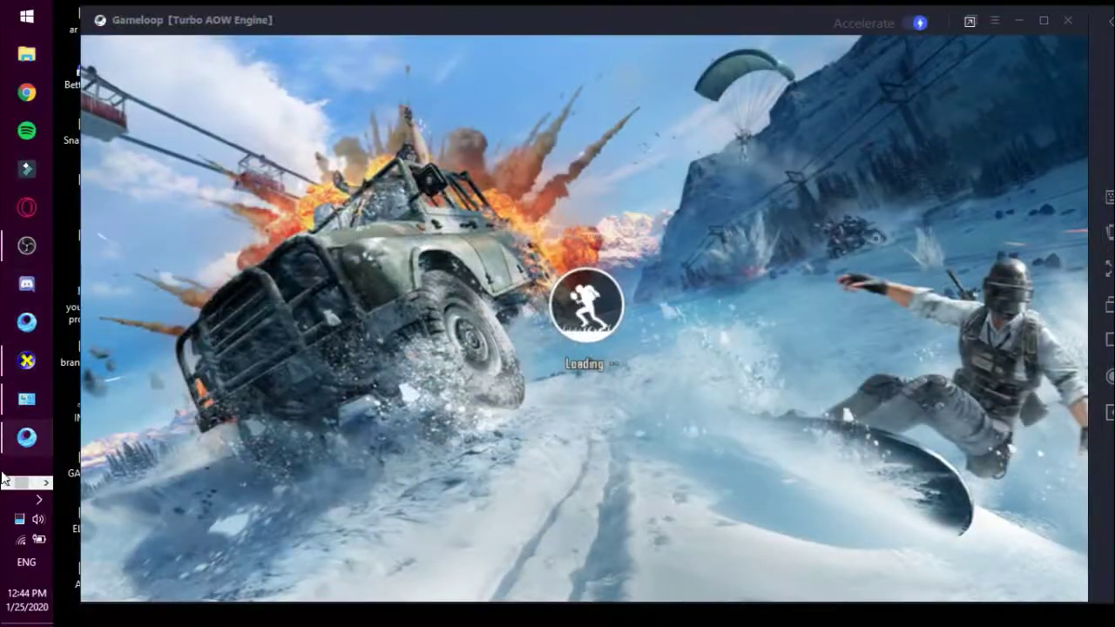
left_click(39, 482)
left_click(26, 54)
left_click(933, 27)
left_click(27, 361)
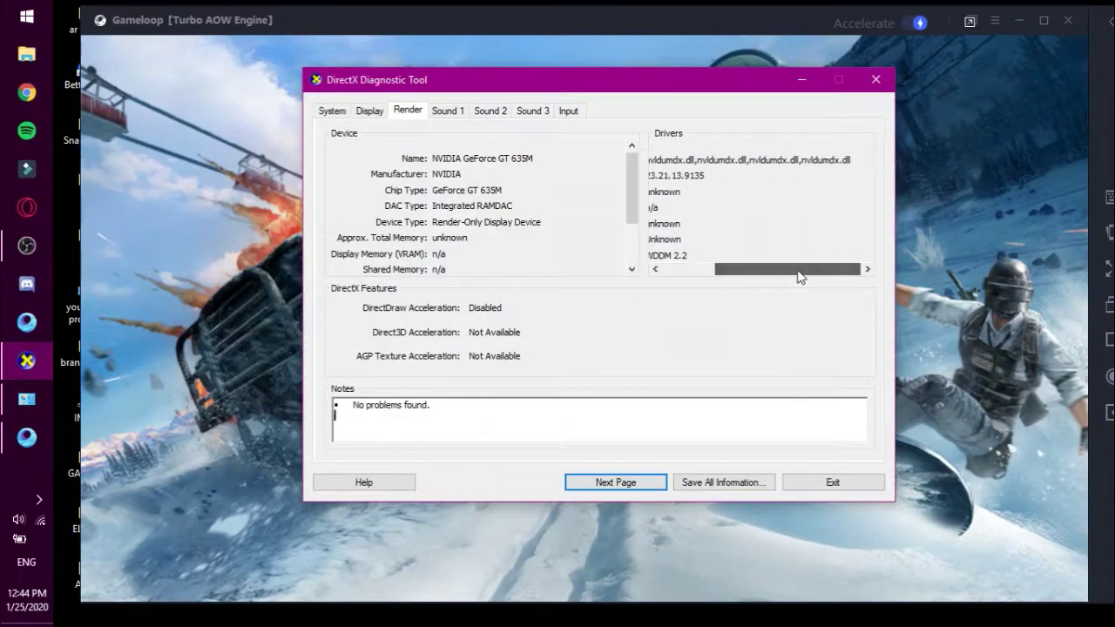
left_click(27, 361)
Step: Check the recording in OBS, minimize it, and maximize the game's emulator window
left_click(25, 243)
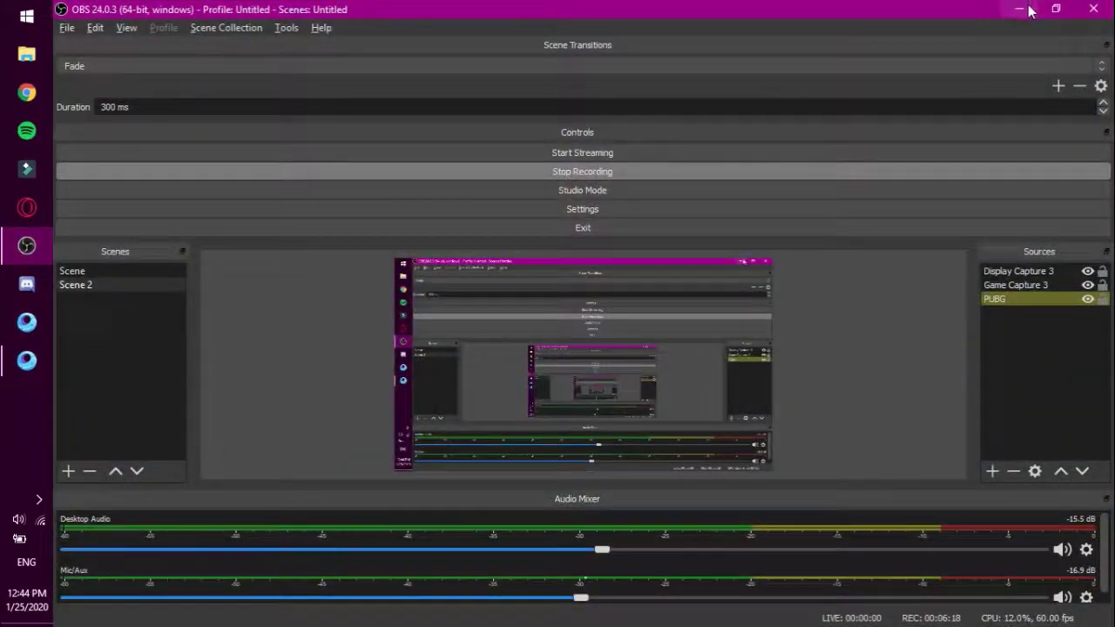
left_click(1027, 10)
double_click(603, 12)
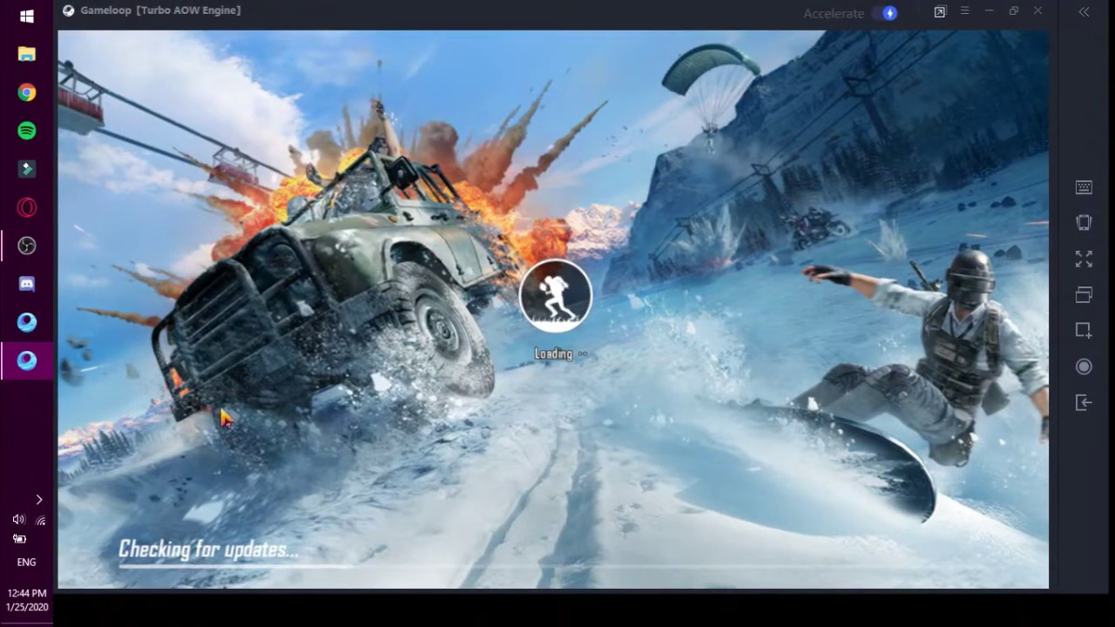
left_click(40, 520)
left_click(713, 90)
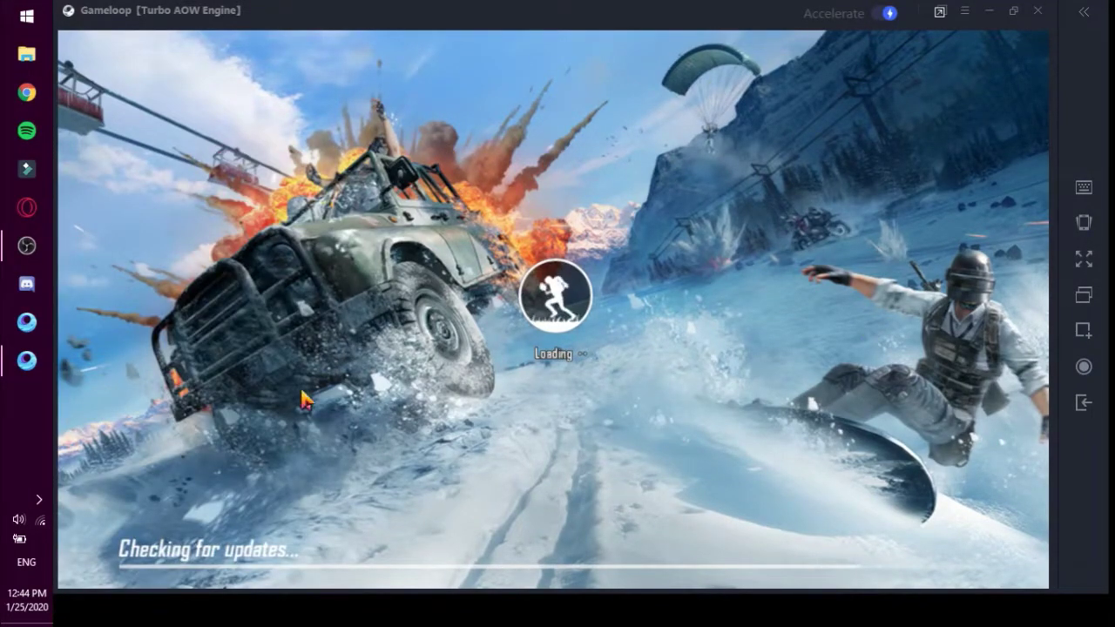
Step: Start the EvoGround Arena Training match and lower the system volume to 9
key("alt+Tab")
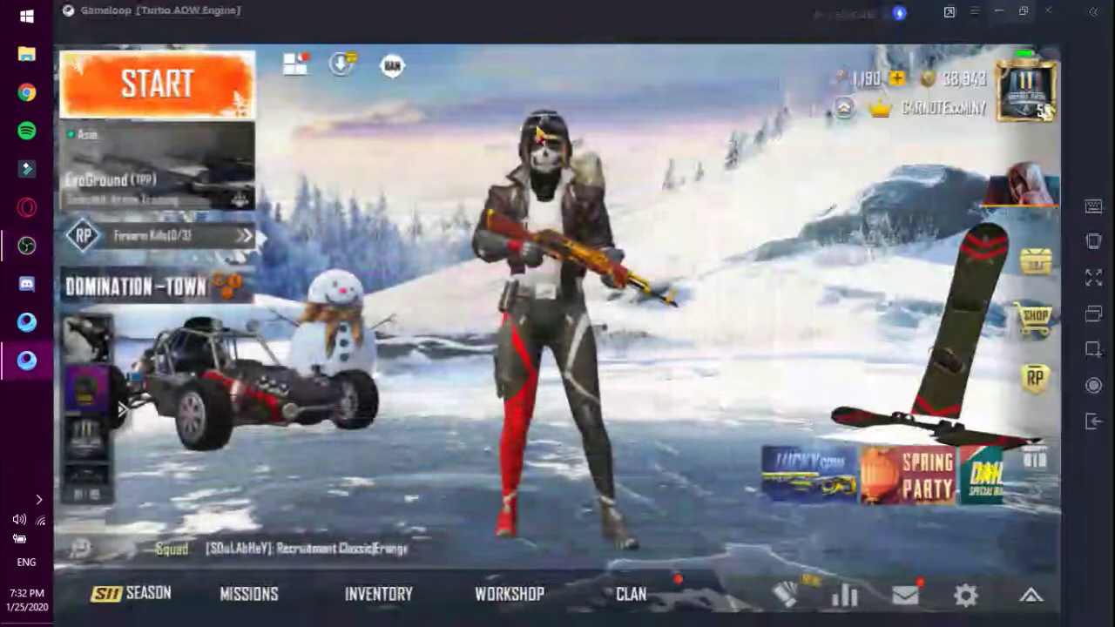
key("alt+Tab")
left_click(193, 100)
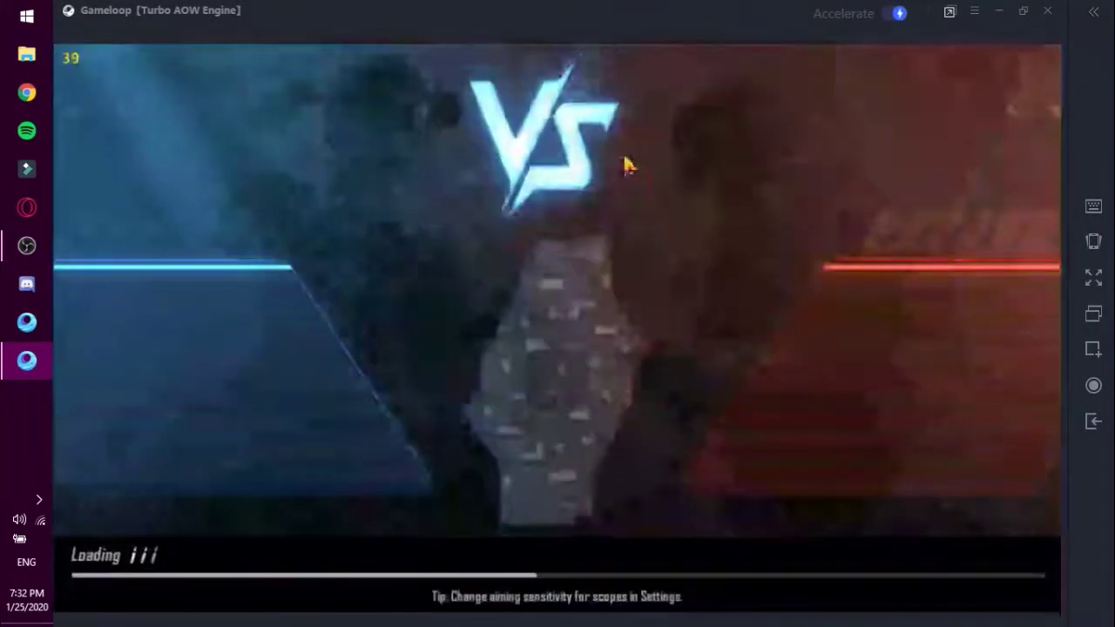
key("XF86AudioMute")
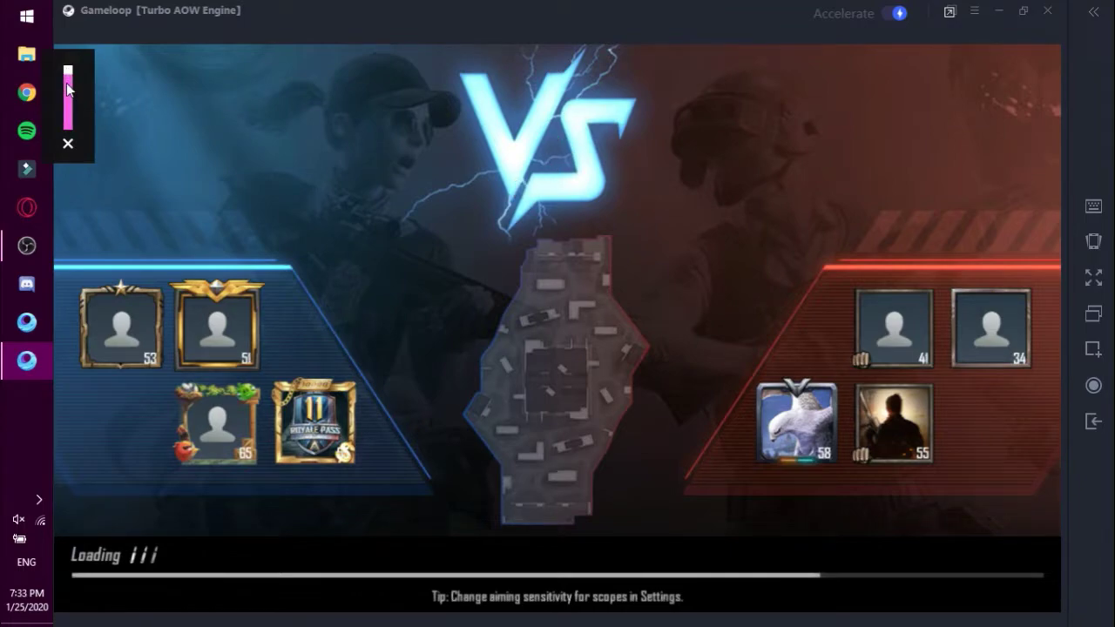
left_click_drag(67, 129, 68, 122)
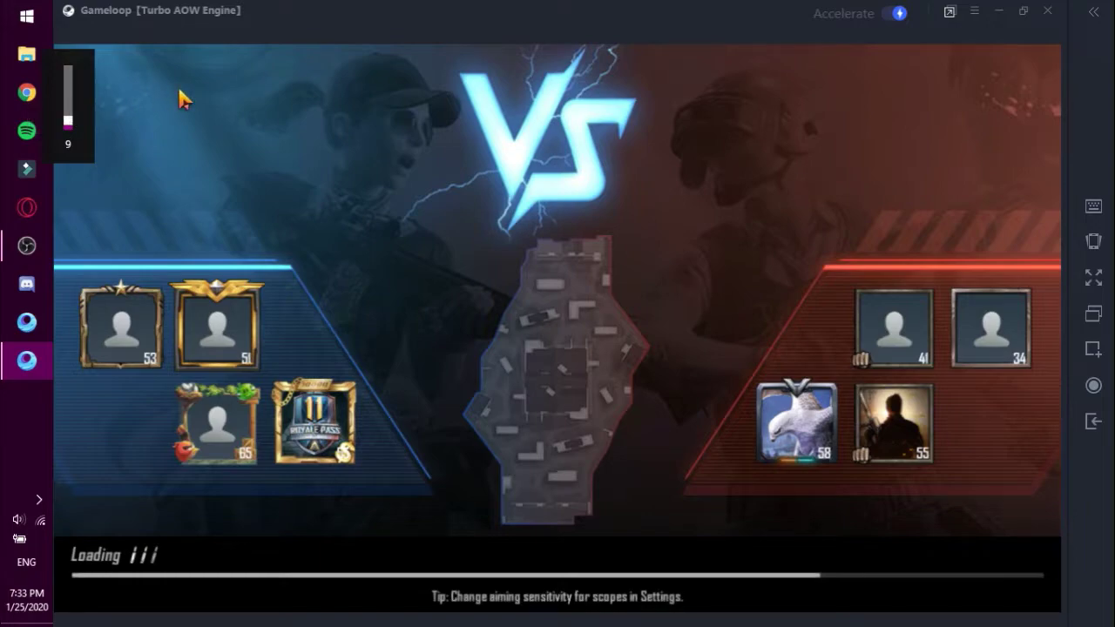